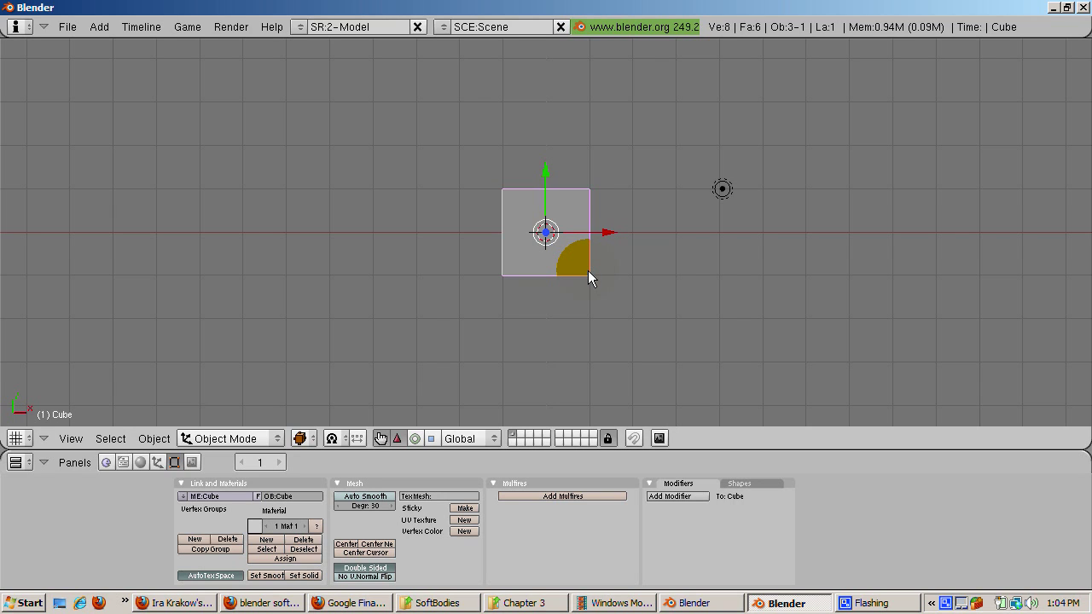
Step: Switch to front view and delete the default cube
key(KP_1)
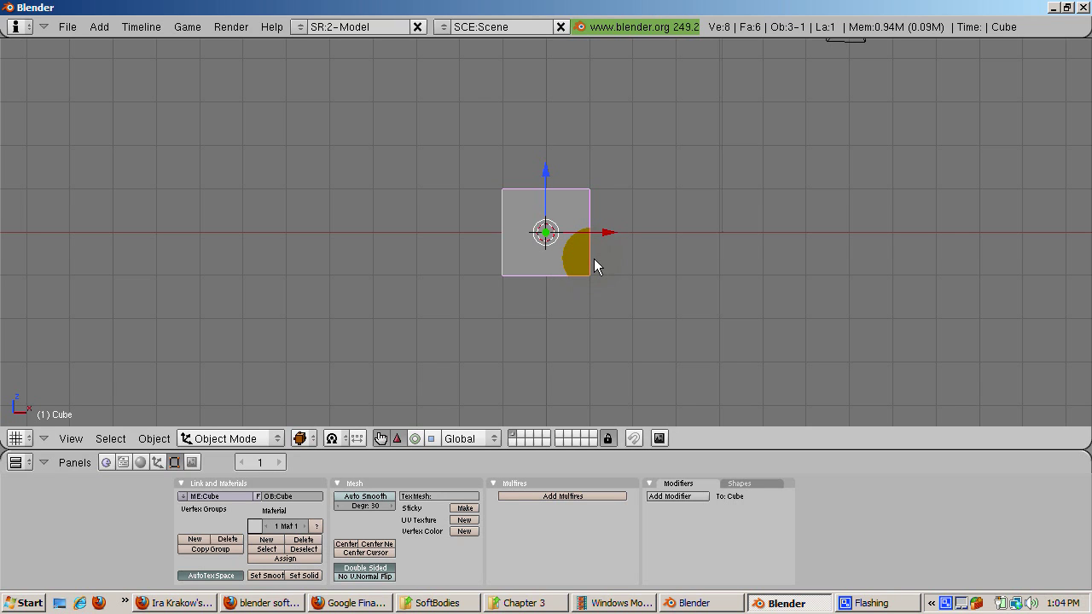
key(x)
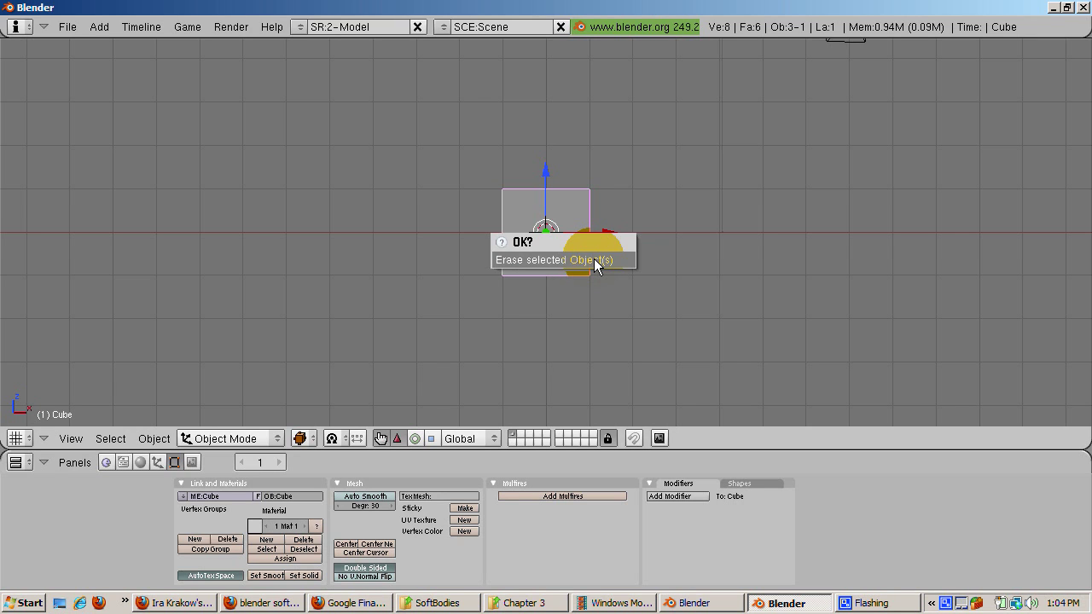
click(594, 260)
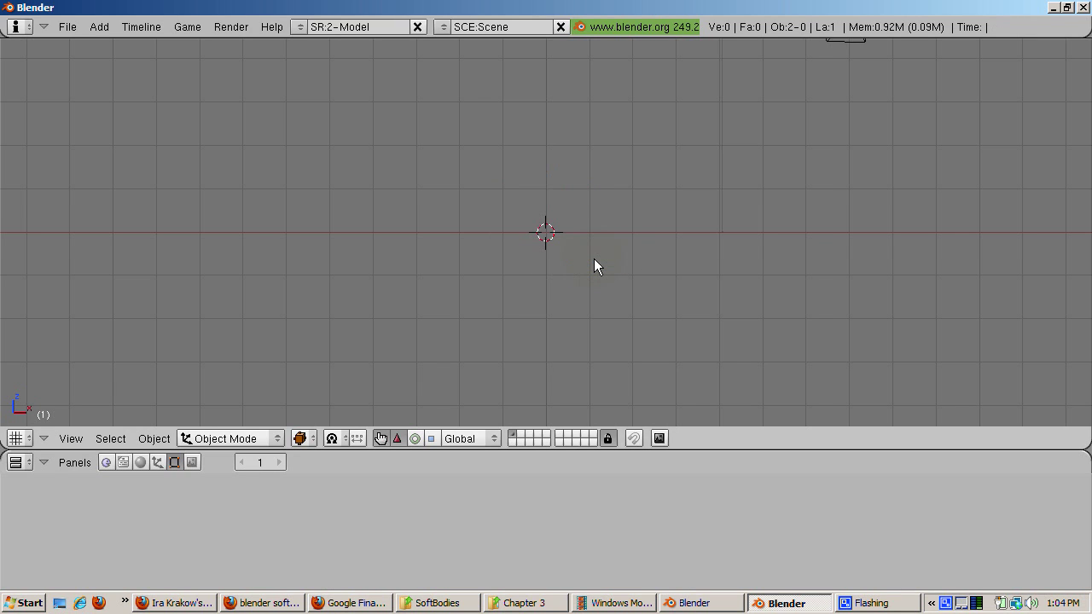
Step: Add a grid mesh with X and Y resolution 20 and move it straight up above the origin
click(594, 259)
click(695, 256)
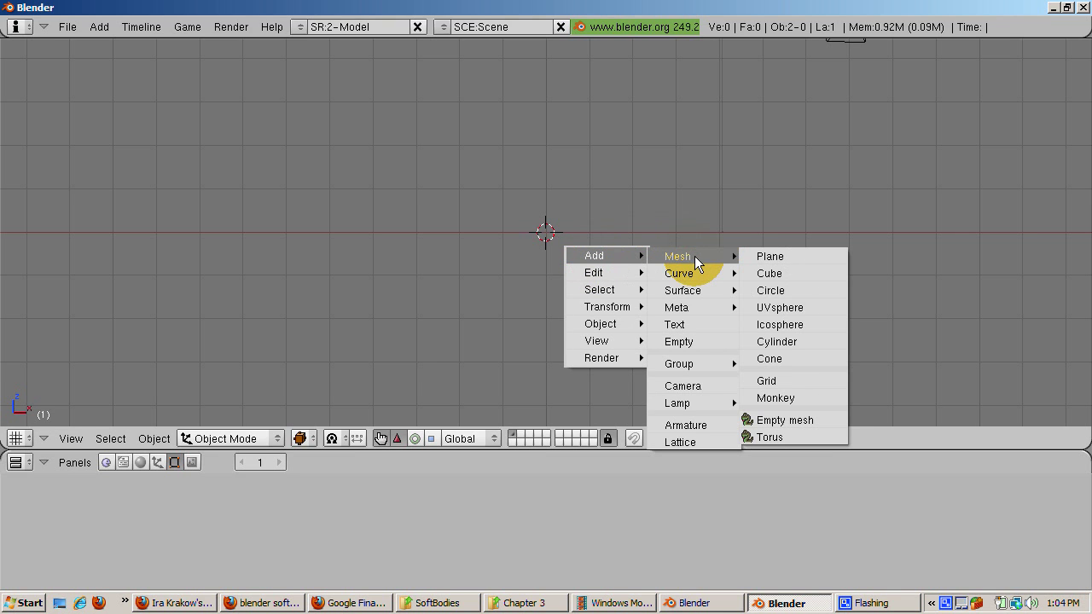
click(762, 380)
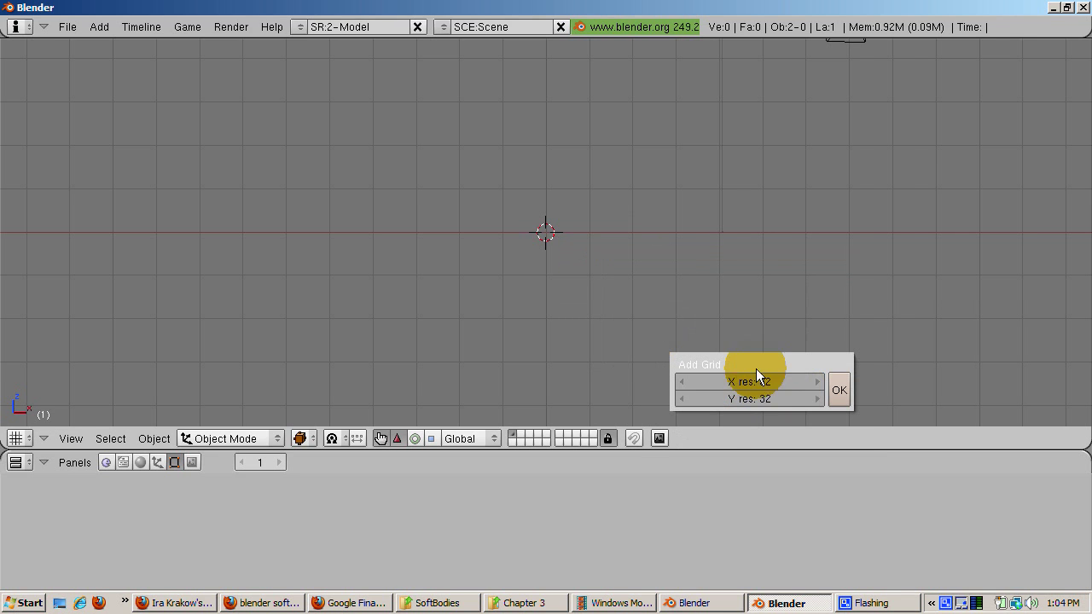
click(762, 380)
text(20)
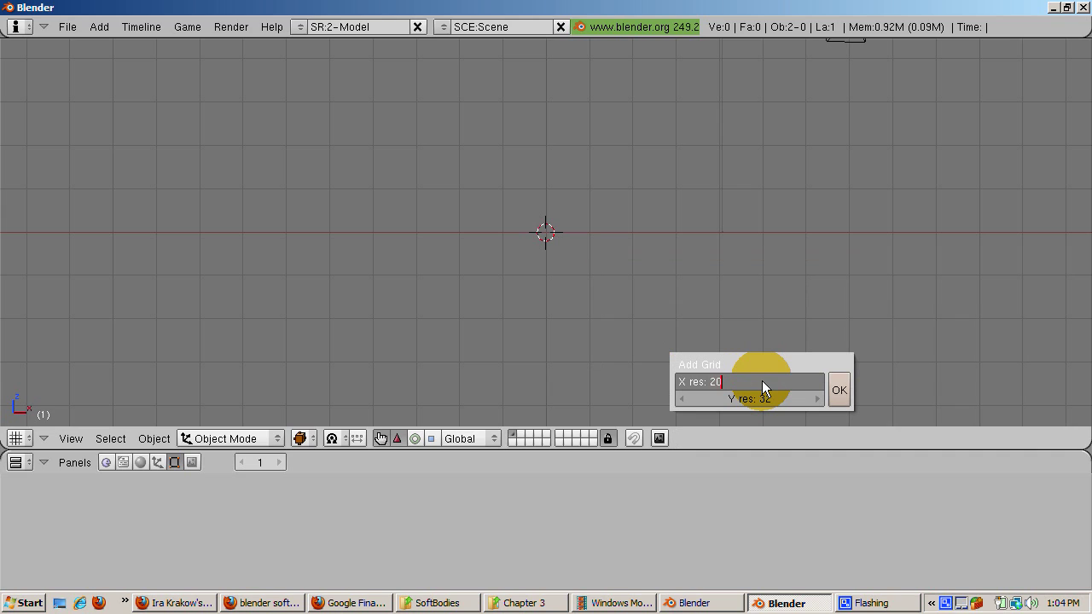
key(Return)
click(765, 400)
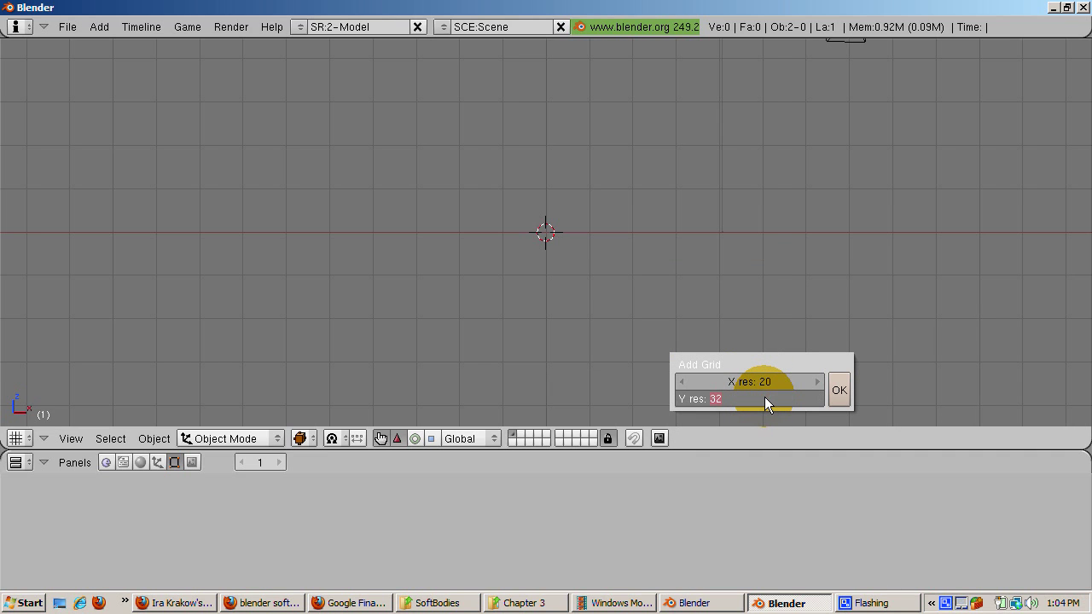
text(20)
key(Return)
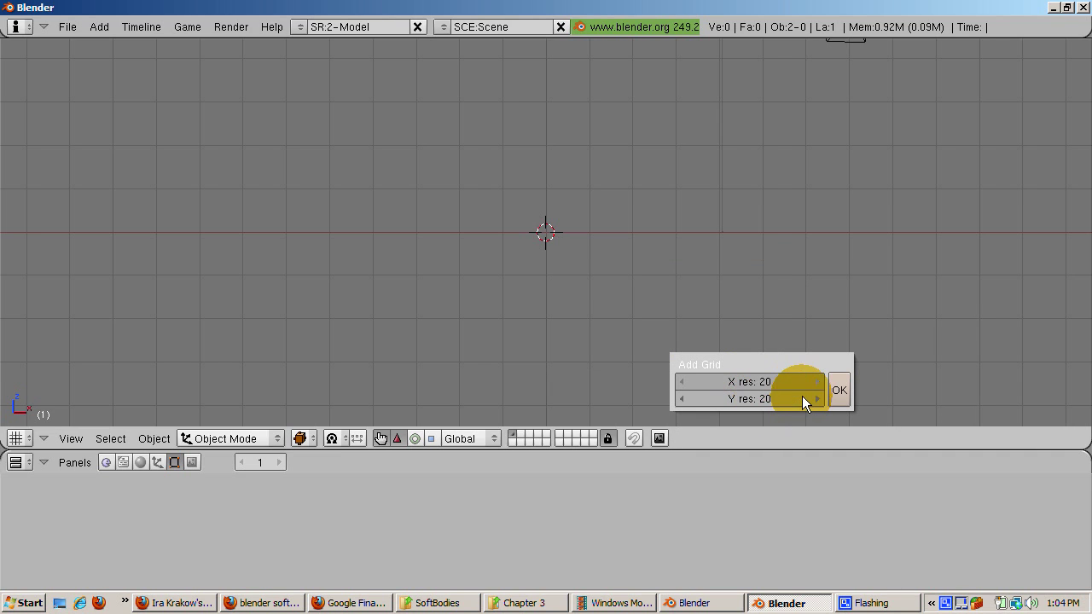
click(839, 389)
key(g)
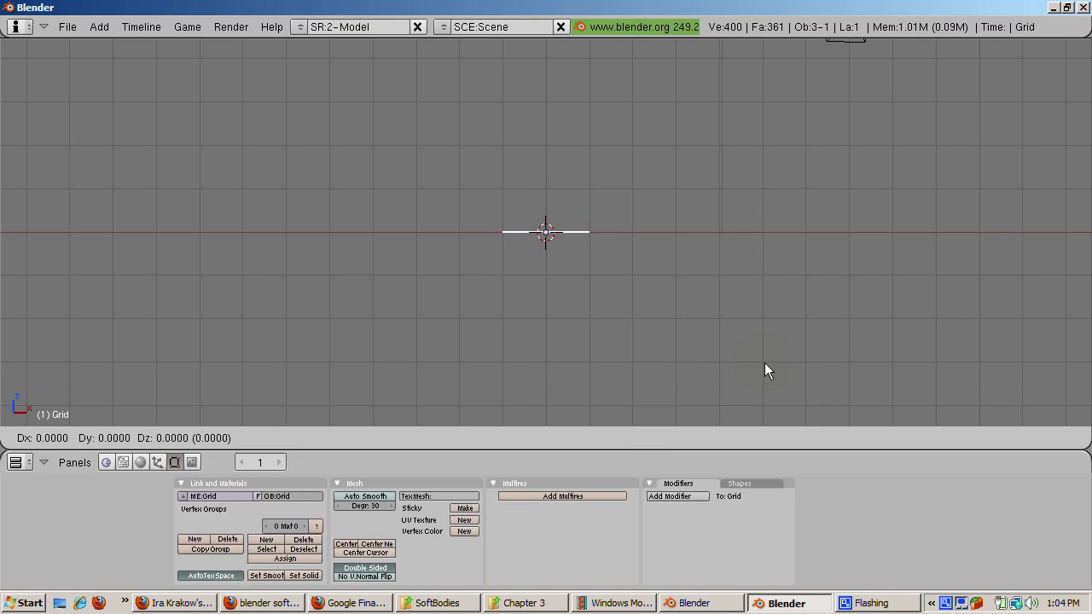
click(764, 215)
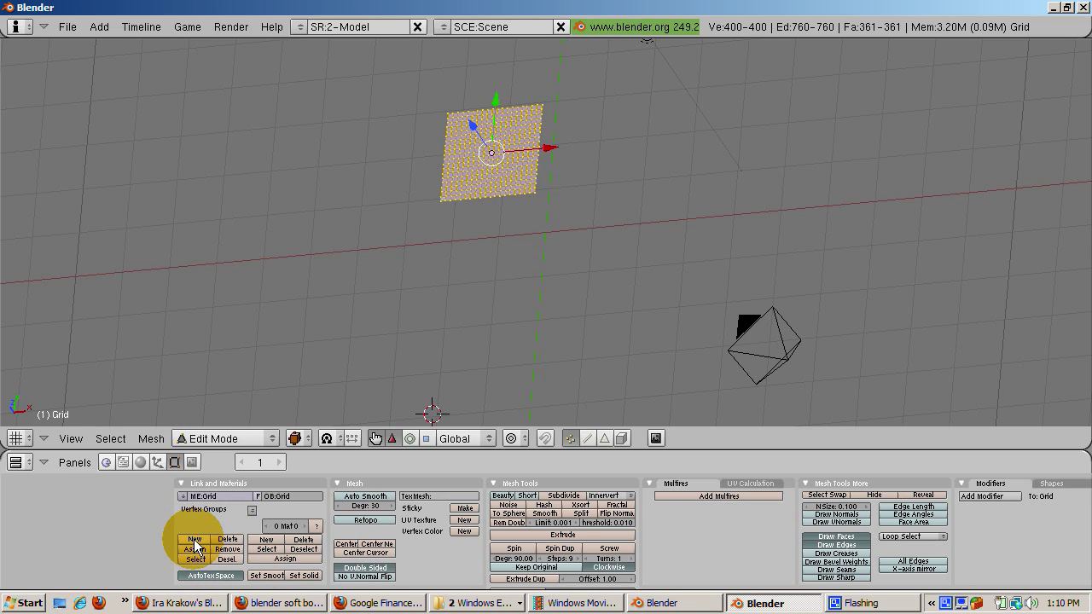
Step: Create a vertex group on the grid mesh and name it Softgroup
click(195, 540)
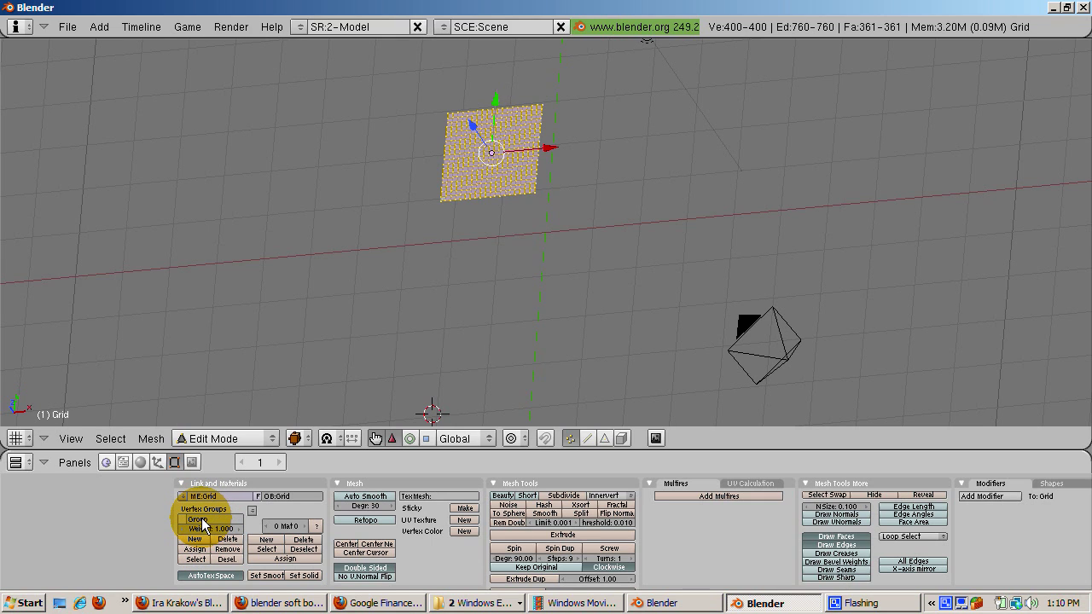
click(199, 521)
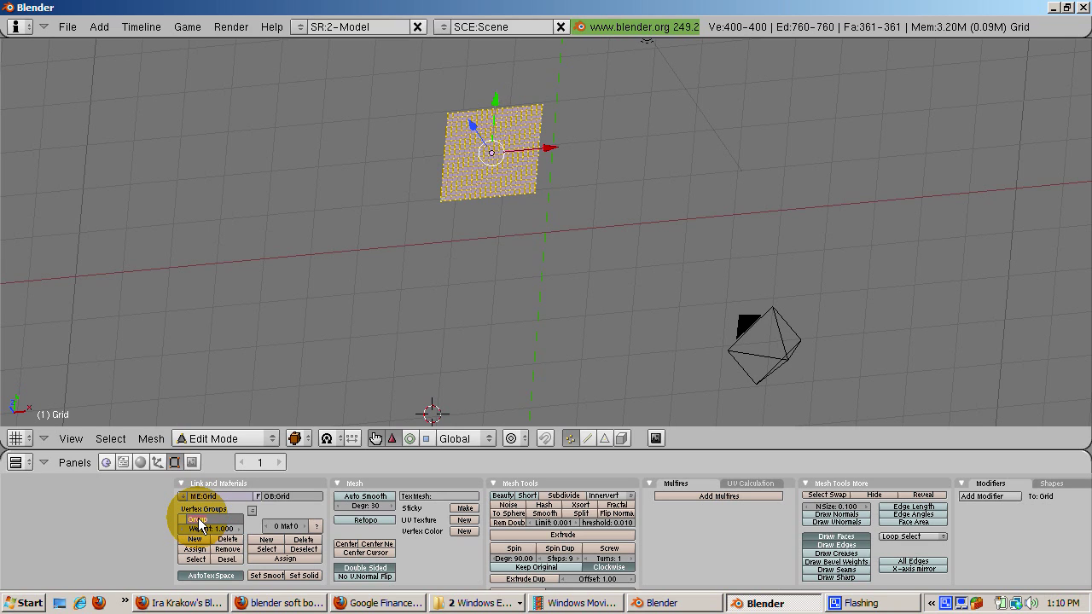
text(Softgroup)
key(Return)
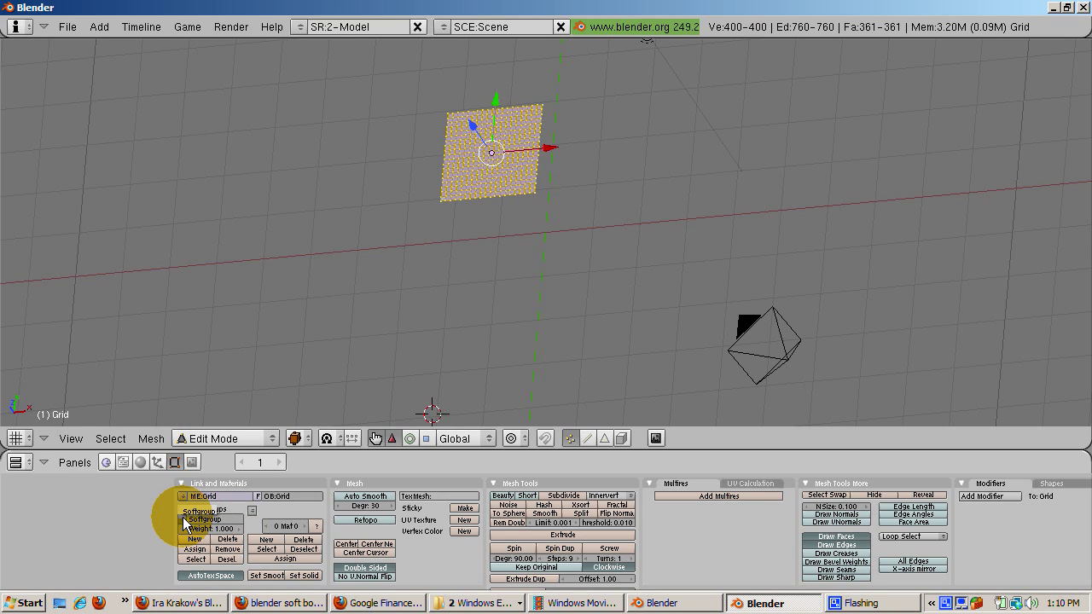
click(184, 517)
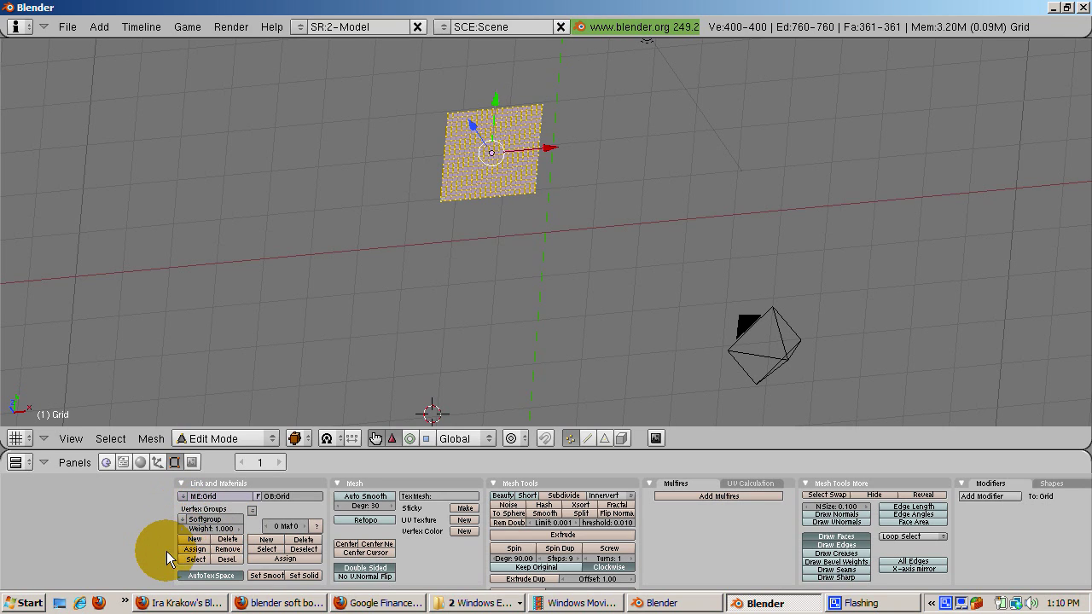
Step: Set the Softgroup weight to 0 and assign all of the grid's vertices to it
click(224, 530)
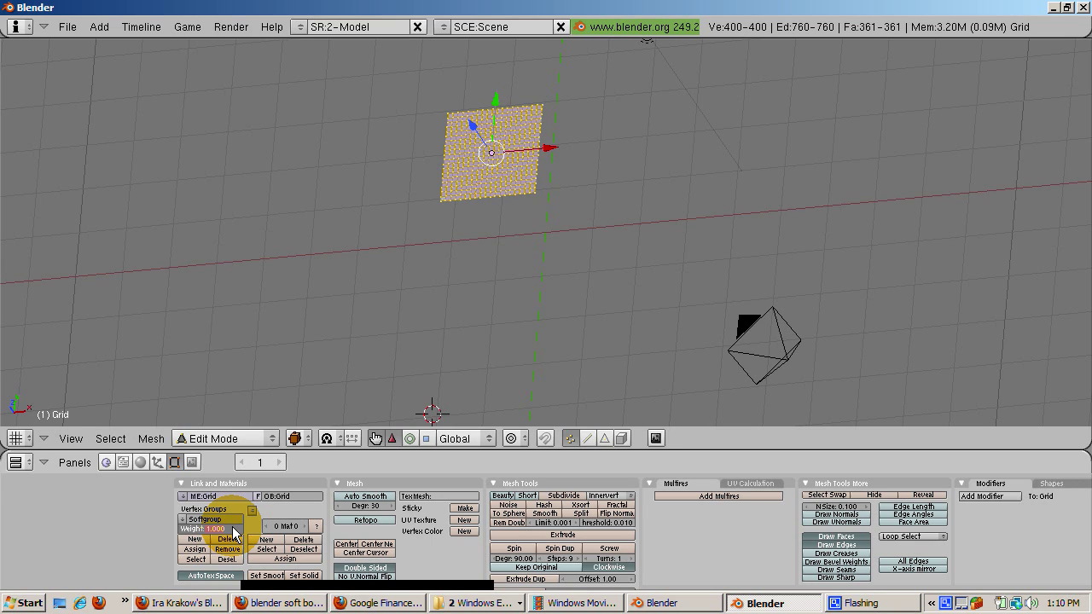
text(0)
key(Return)
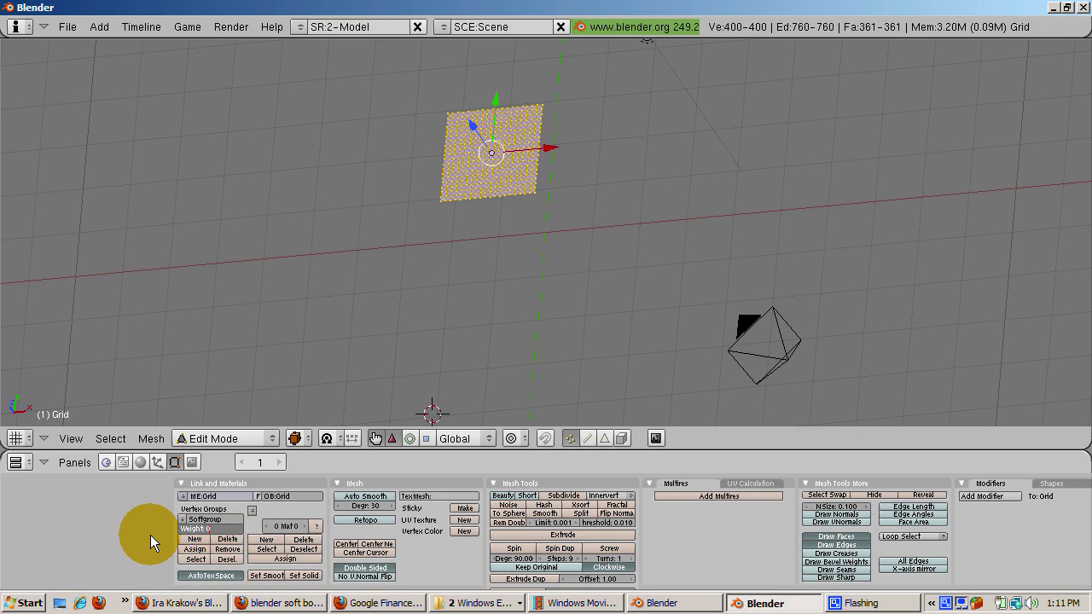
click(195, 550)
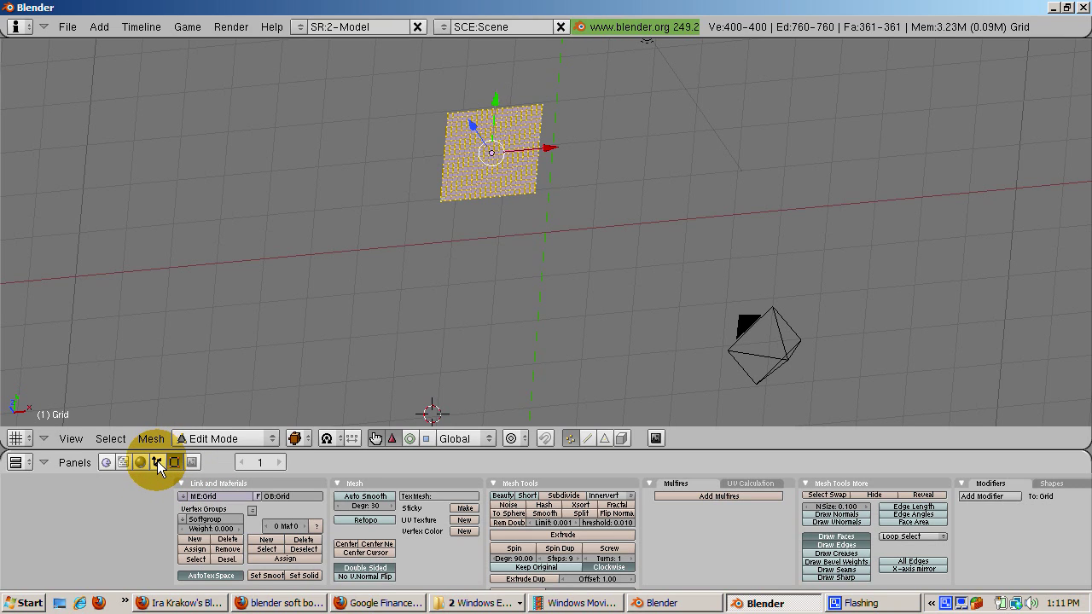
Step: Return to Object Mode and enable Soft Body physics on the grid, with Softgroup as its goal vertex group
key(Tab)
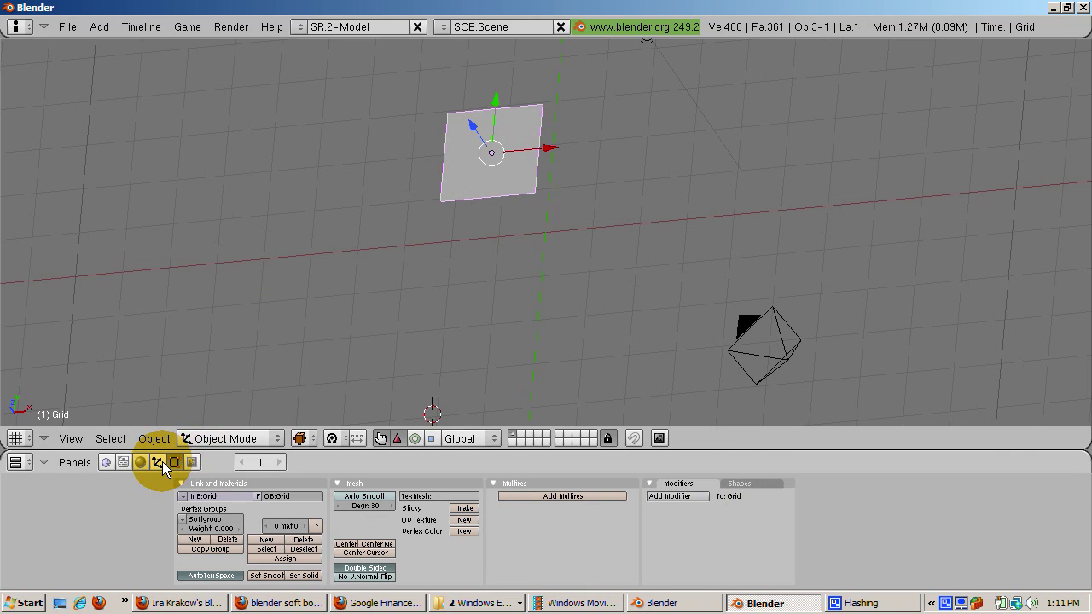
click(161, 460)
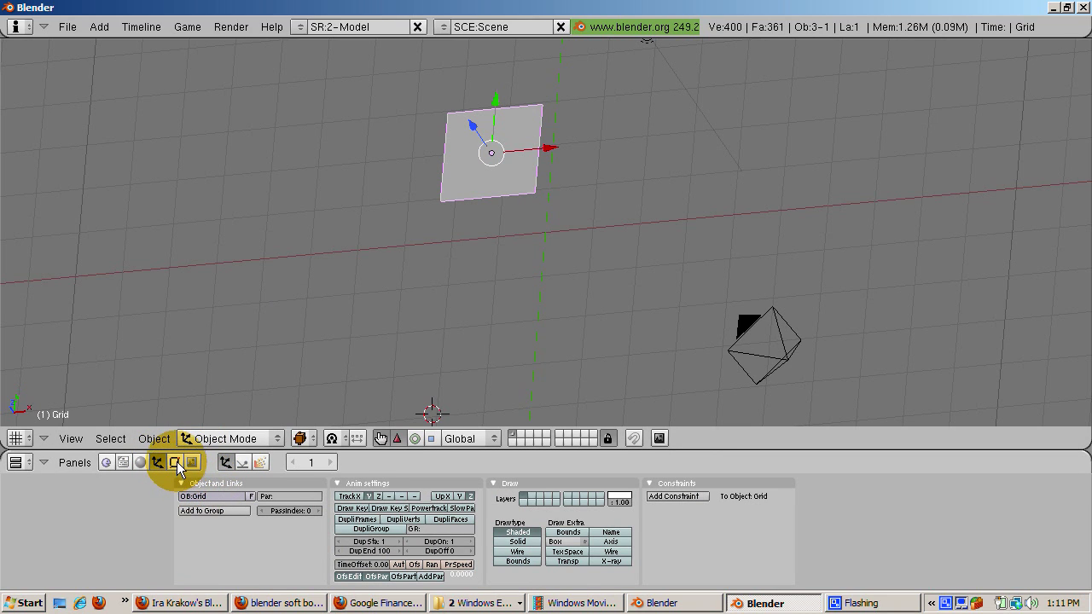
click(243, 466)
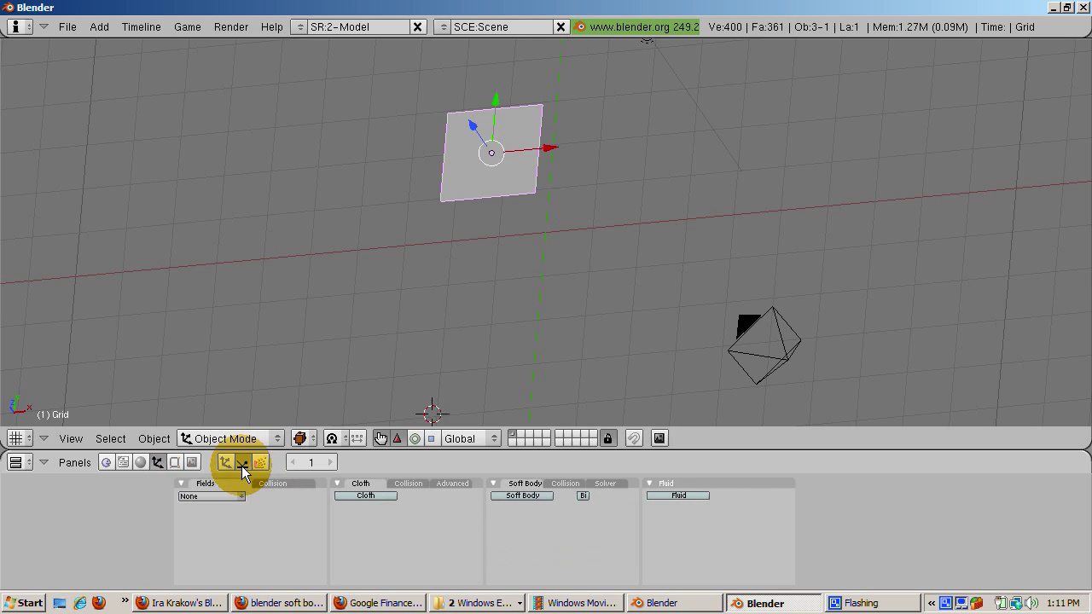
click(516, 495)
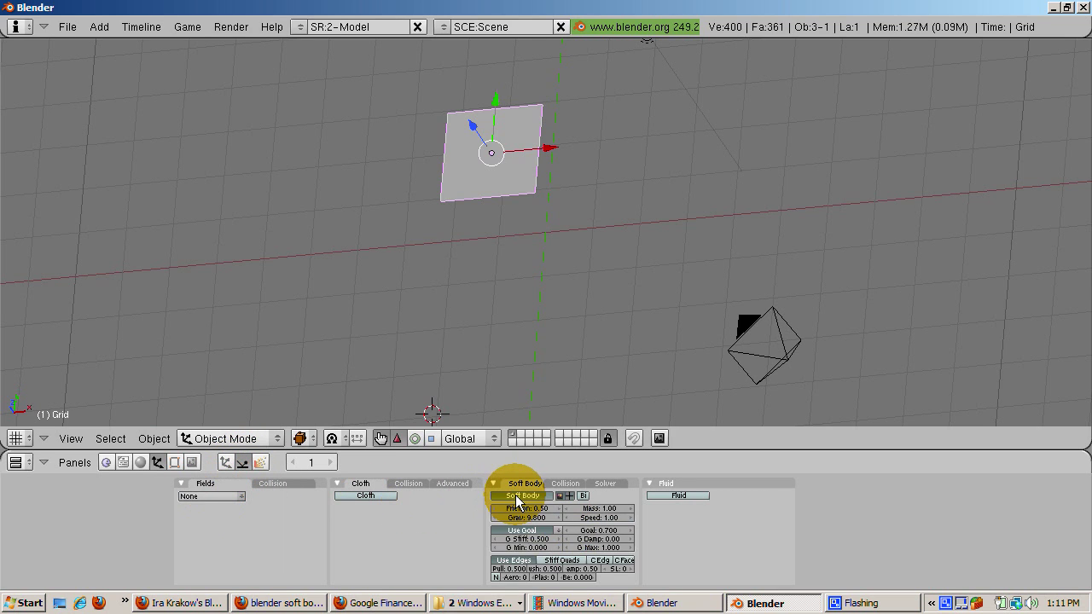
click(510, 530)
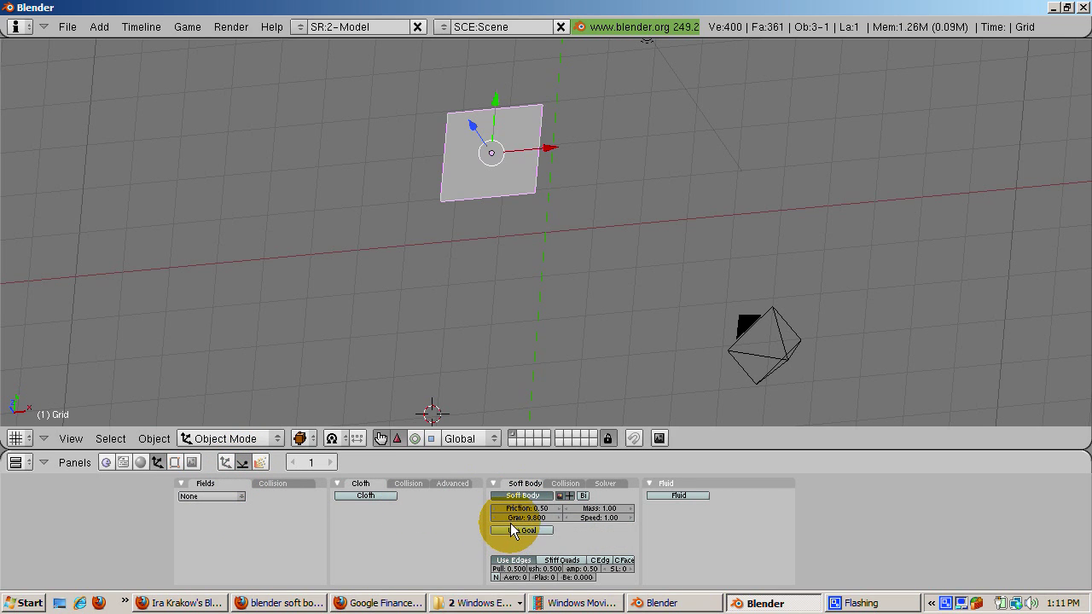
click(515, 530)
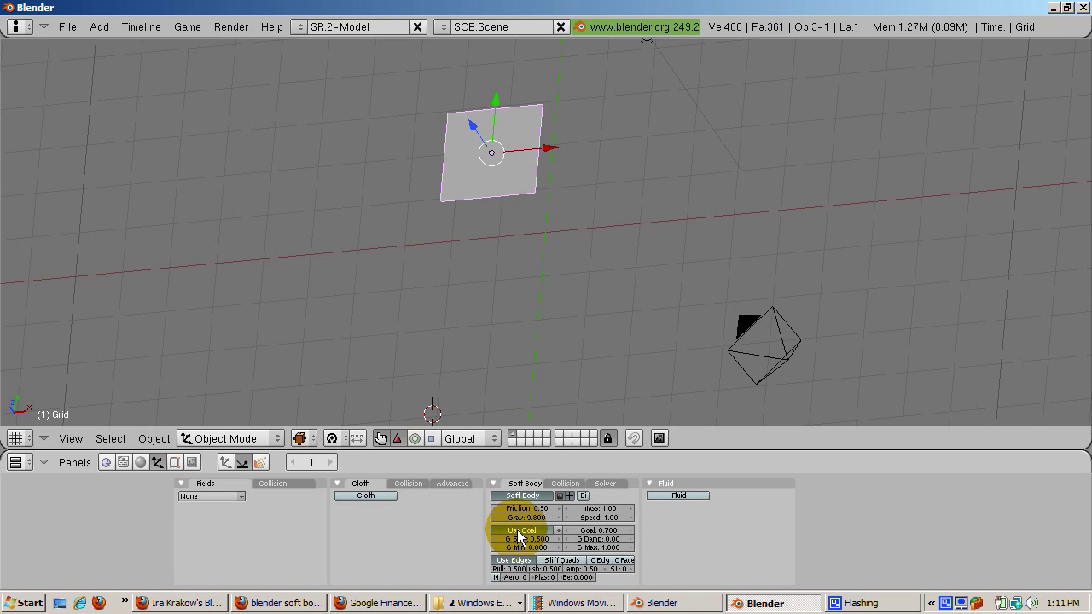
click(563, 522)
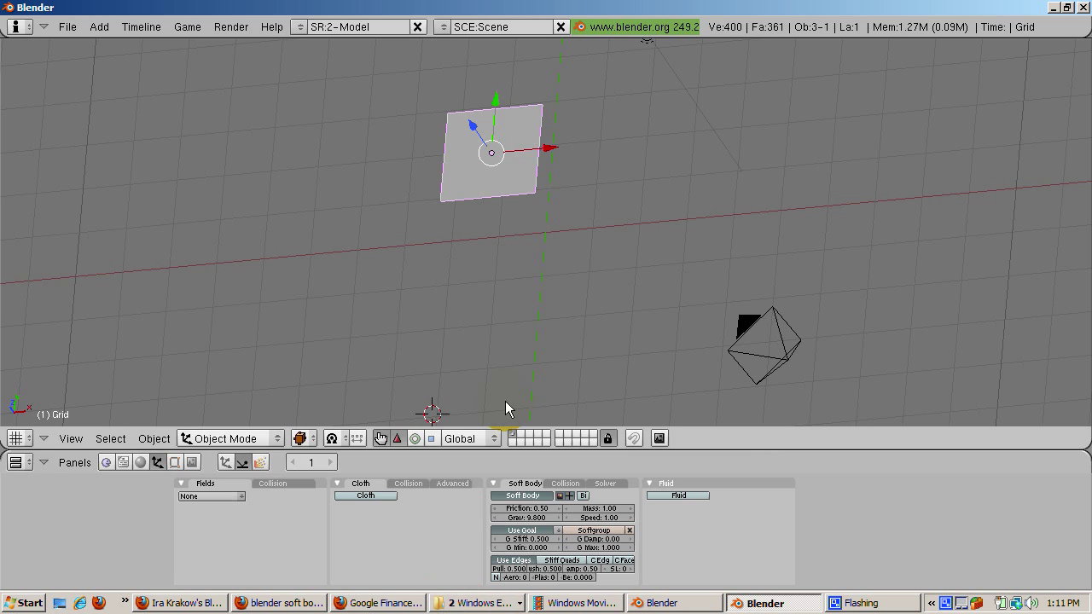
Step: Play the animation several times to check how the soft body grid falls, stopping playback each time
middle_drag(538, 258, 549, 197)
scroll(549, 197, down, 1)
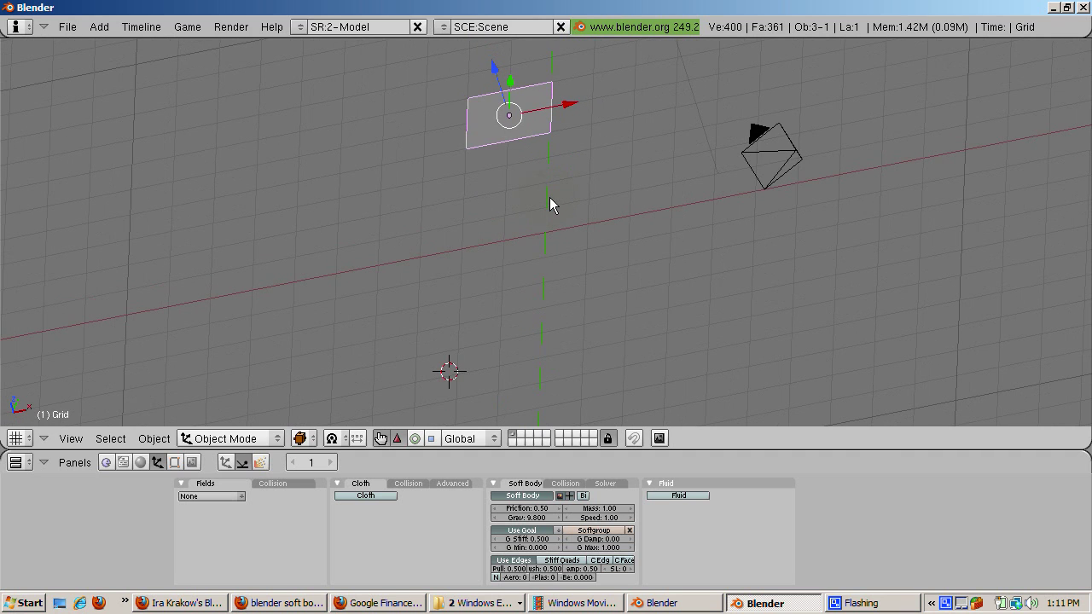
middle_drag(549, 197, 564, 170)
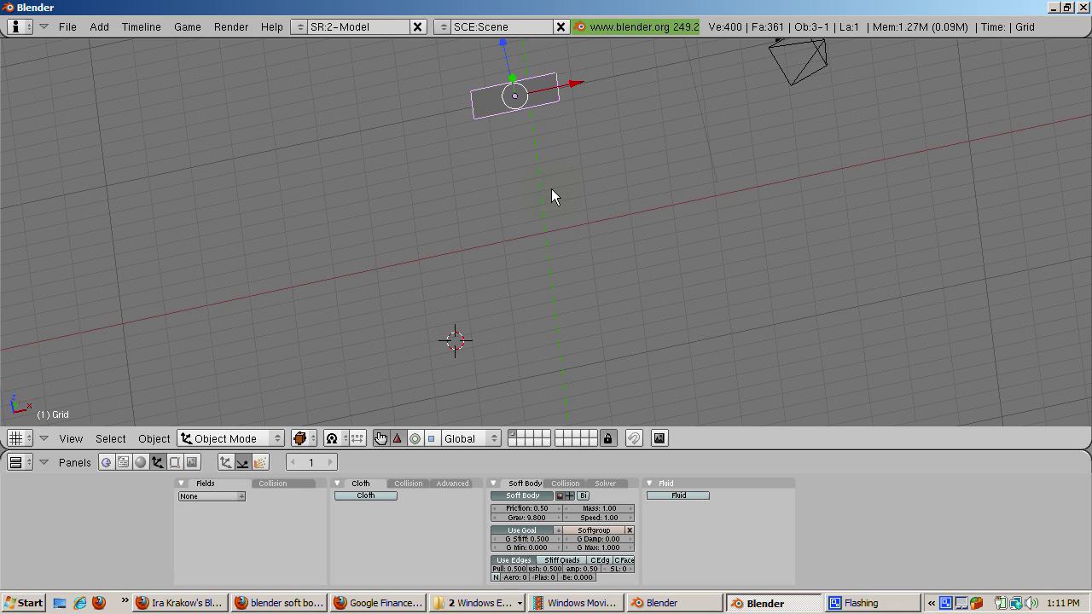
click(603, 193)
key(alt+a)
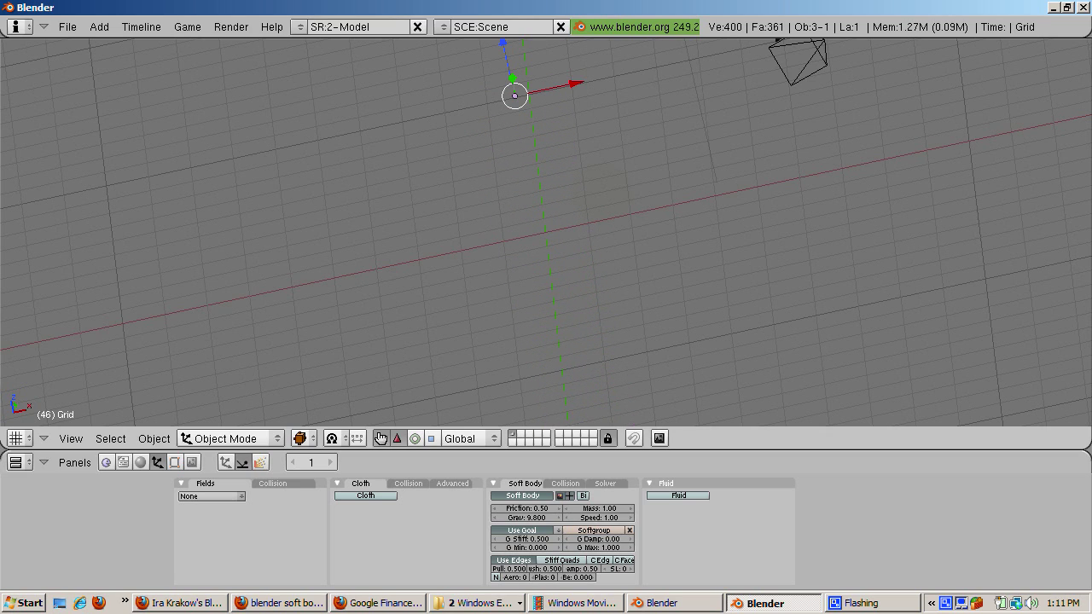
click(602, 194)
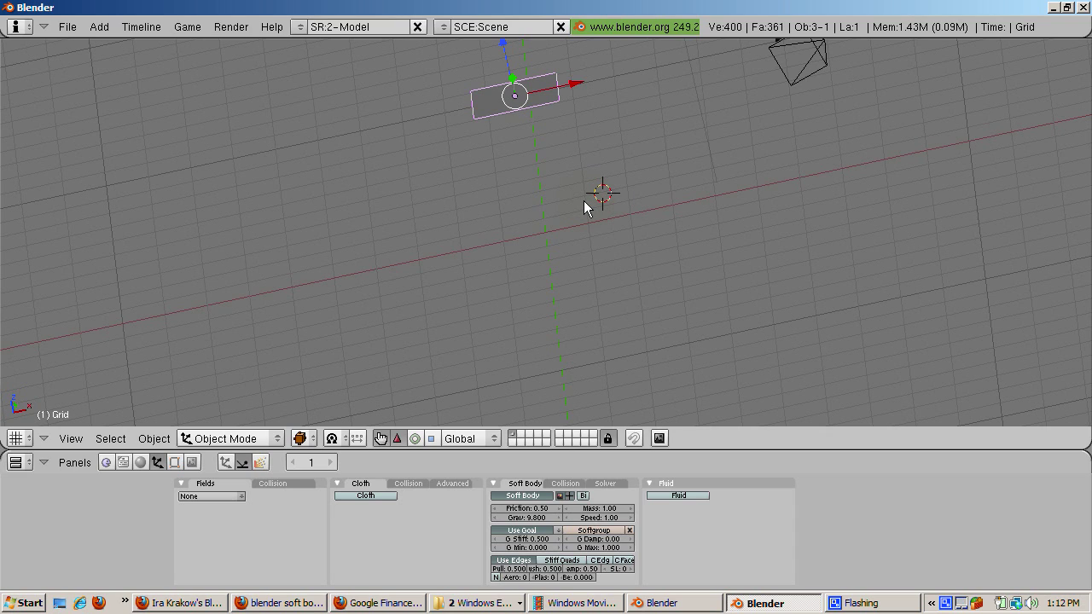
key(KP_1)
middle_drag(584, 200, 565, 208)
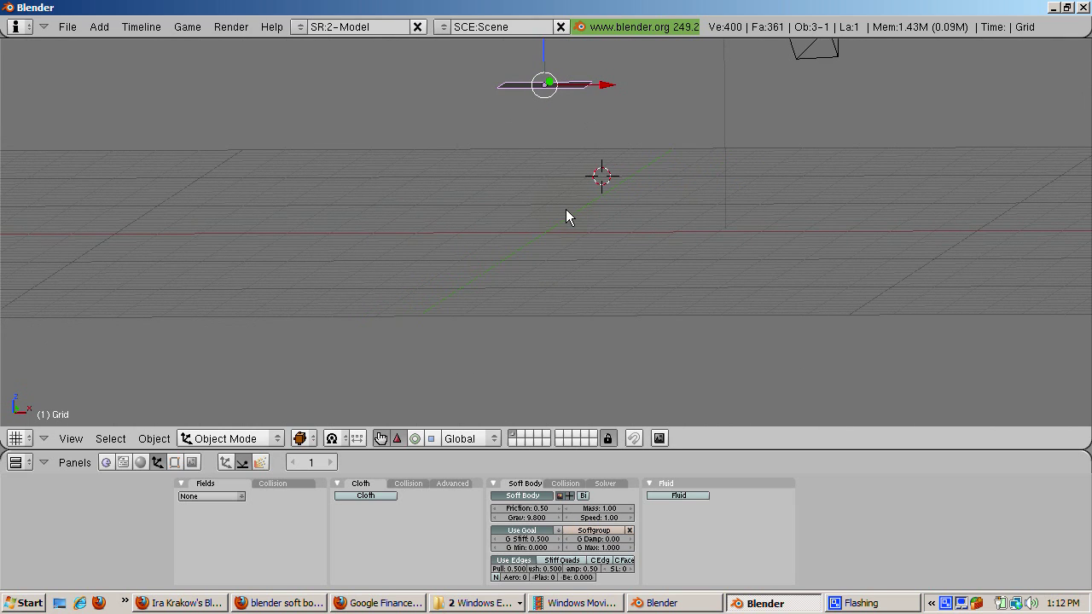
key(alt+a)
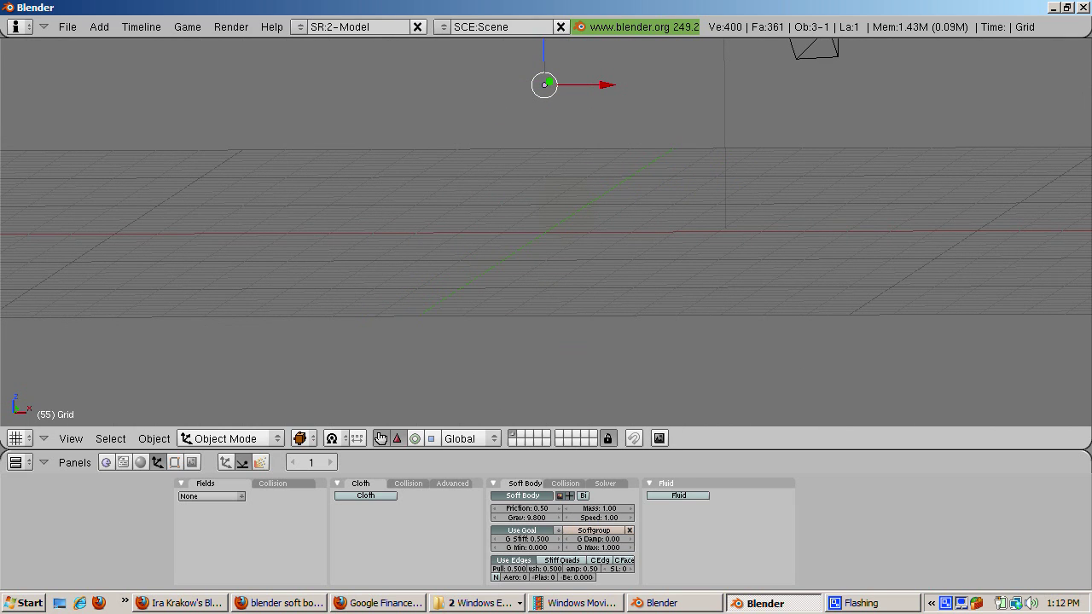
key(Escape)
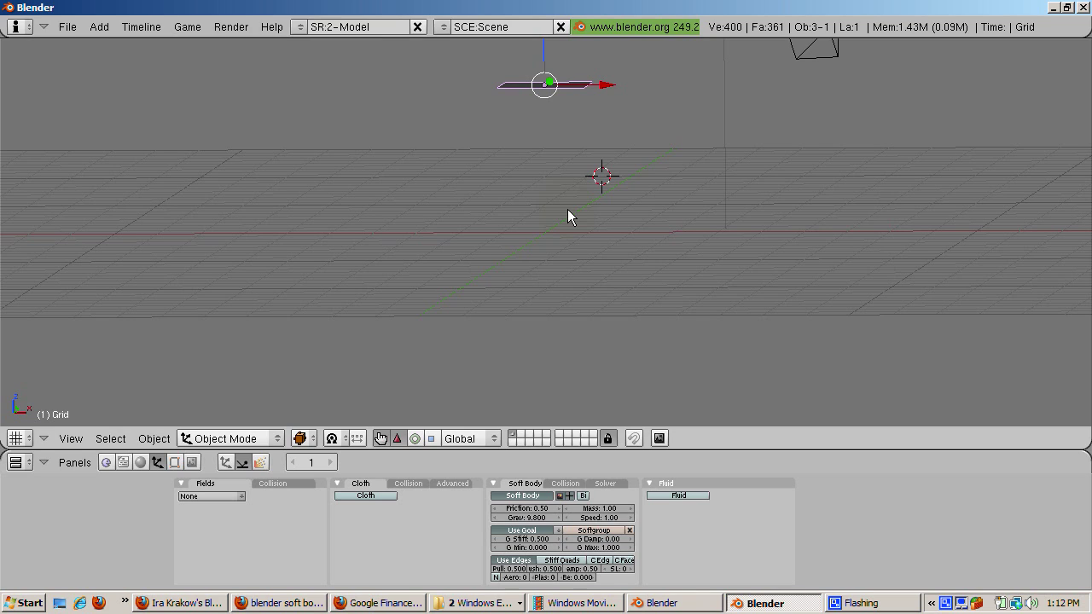
key(alt+a)
key(Escape)
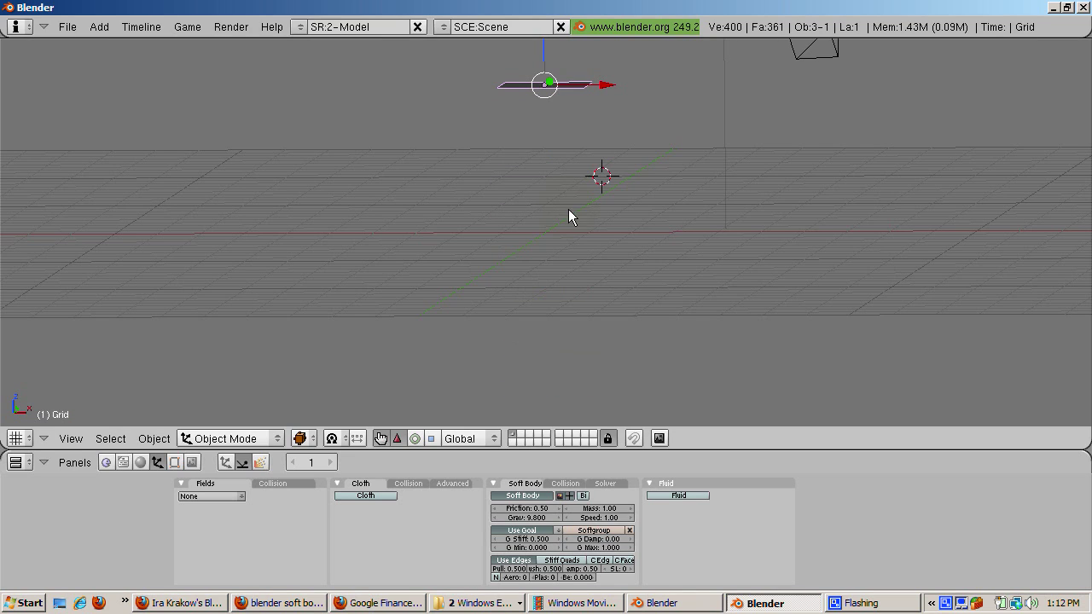
Step: Set the grid's soft body friction to 5 and replay the animation
click(543, 509)
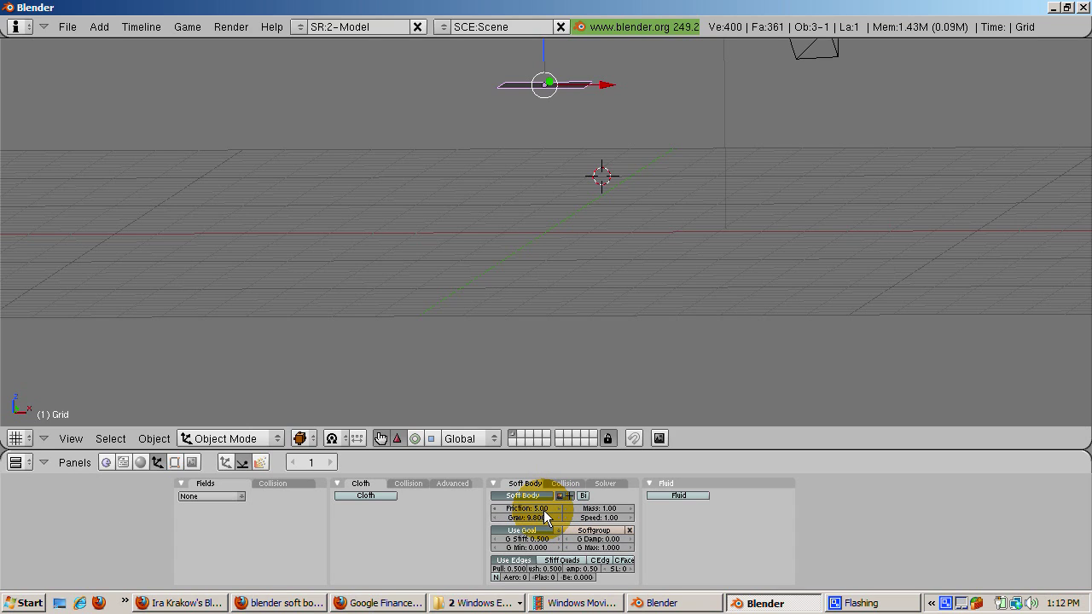
text(5)
key(Return)
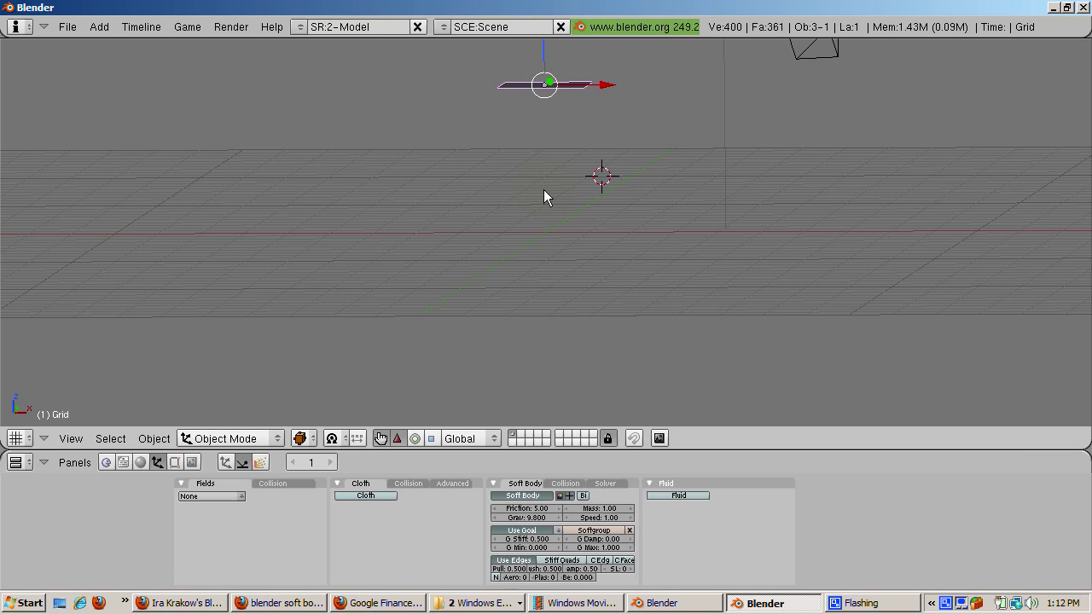
key(alt+a)
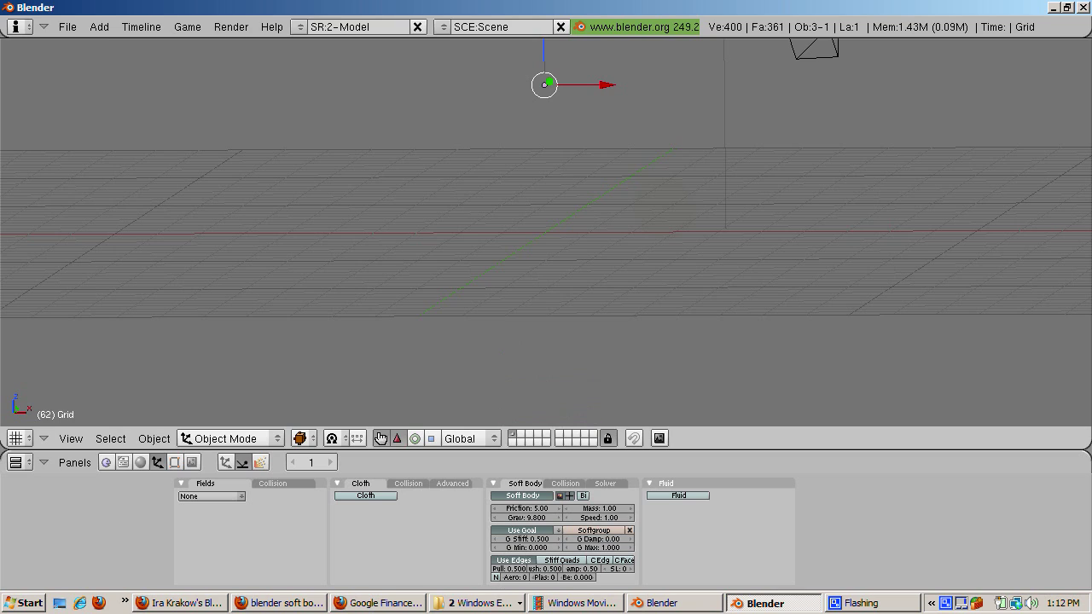
Step: Stop the animation playback and set the grid's soft body friction to 0.5
key(Escape)
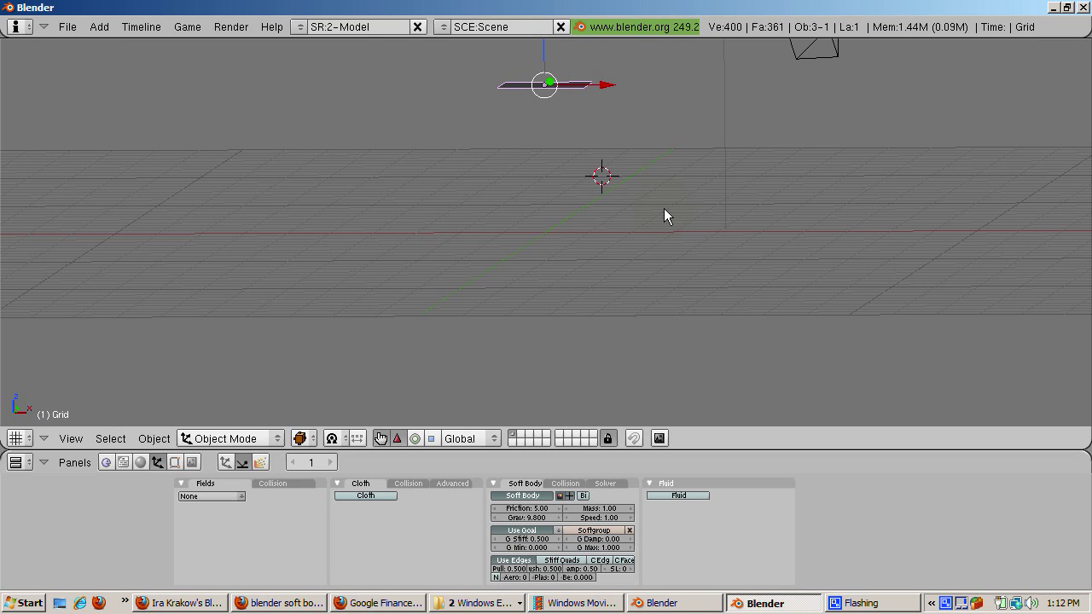
click(537, 509)
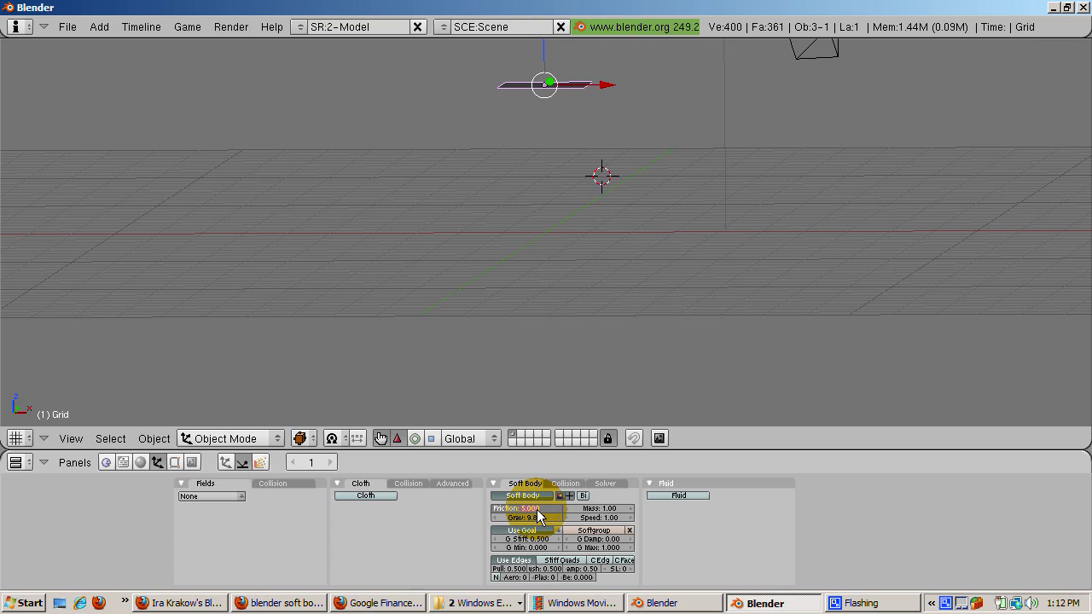
text(0.5)
key(Return)
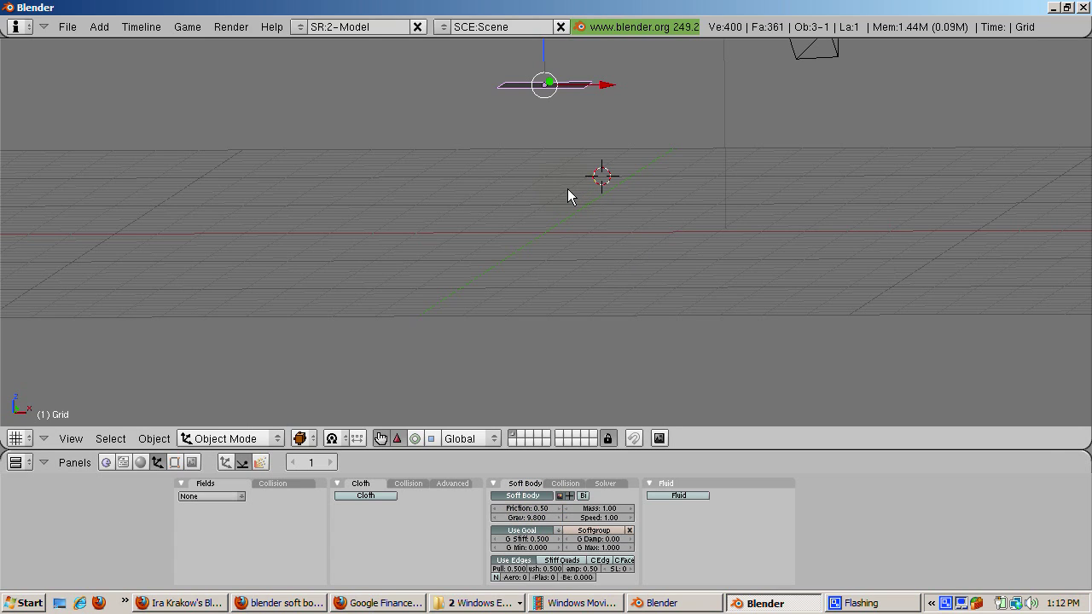
Step: View the grid from the top and switch it to Weight Paint mode
middle_drag(567, 189, 569, 239)
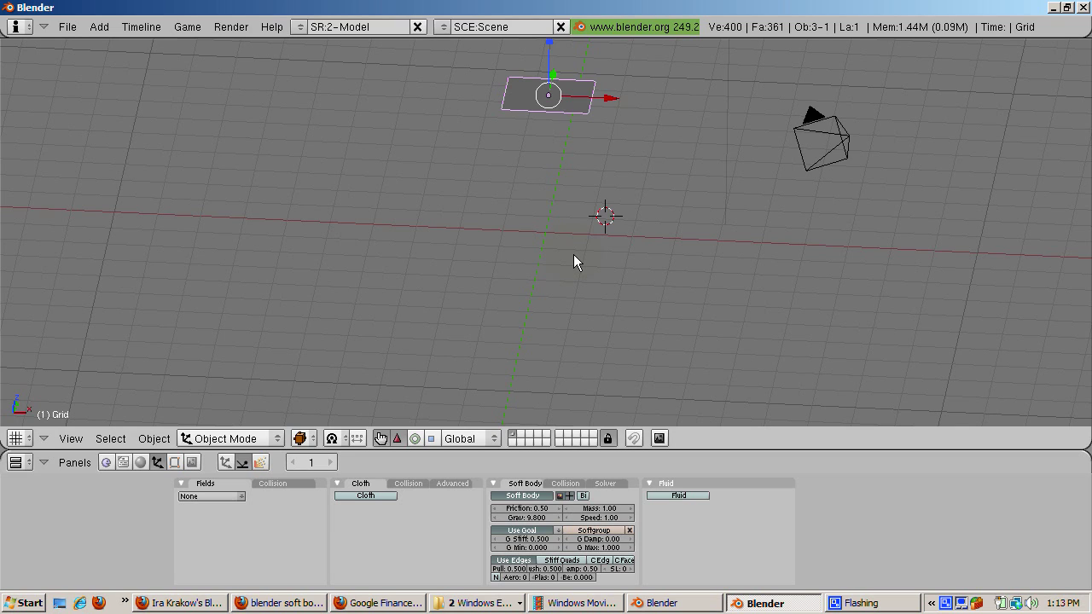
click(504, 281)
key(KP_7)
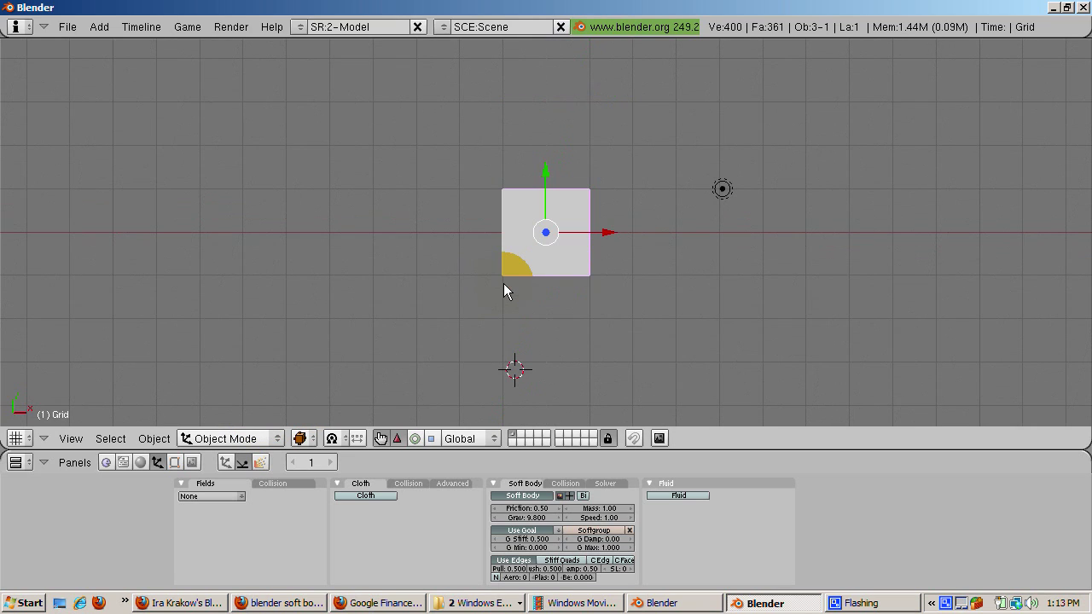
click(210, 439)
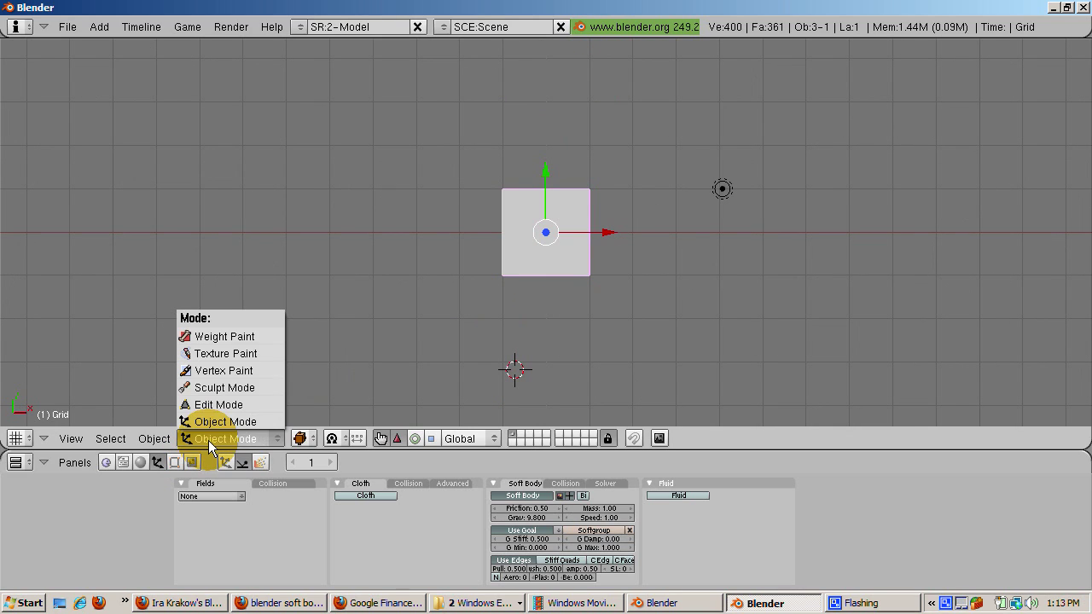
click(238, 341)
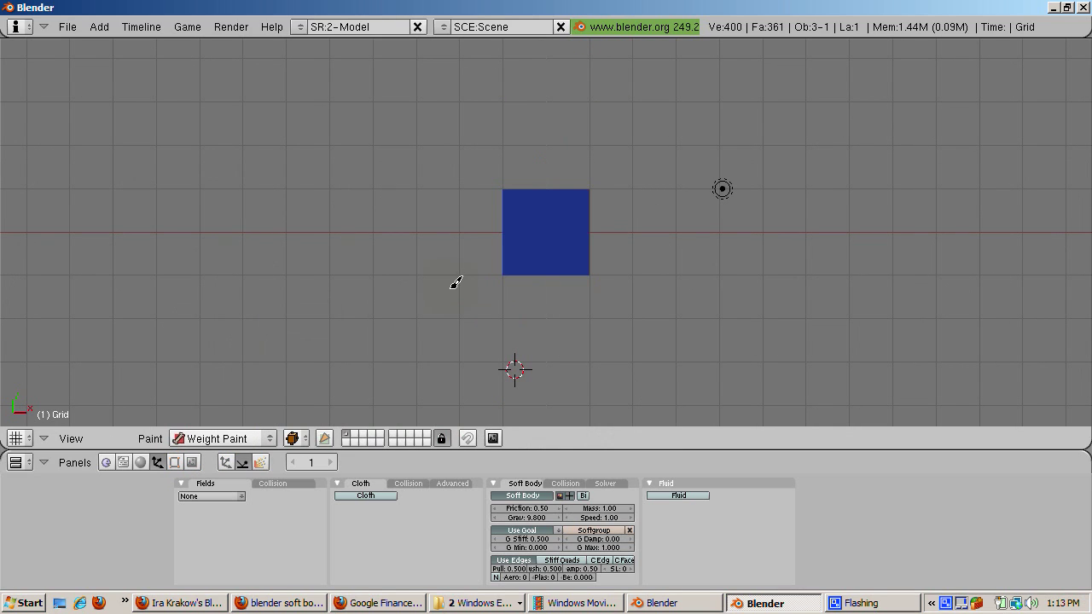
scroll(456, 283, up, 1)
scroll(455, 284, up, 1)
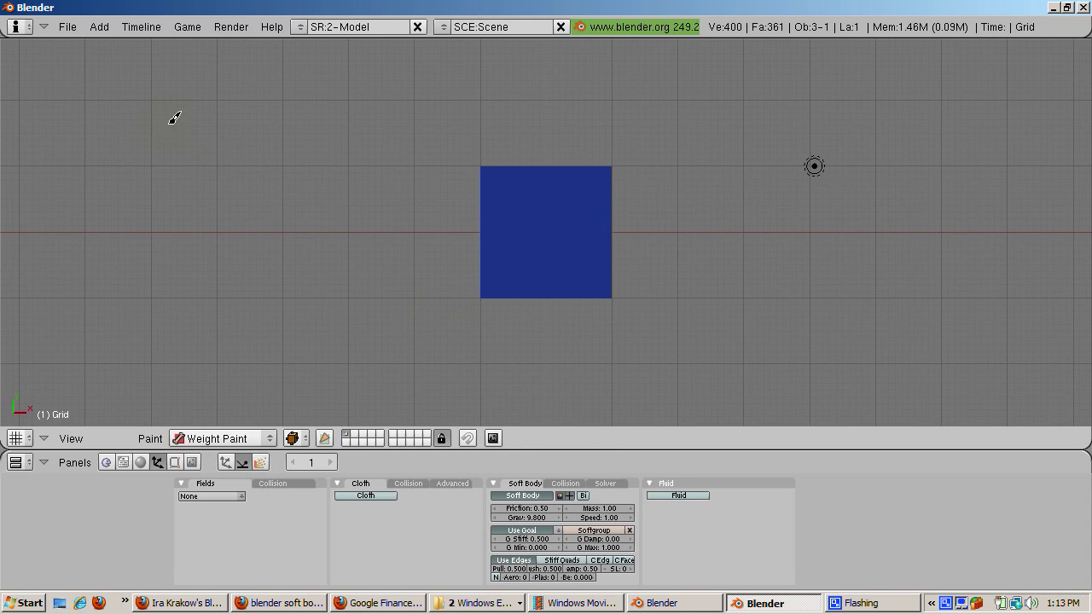
Step: Set the paint weight and opacity to 1 and paint the grid's upper-right corner as seen from the top
key(n)
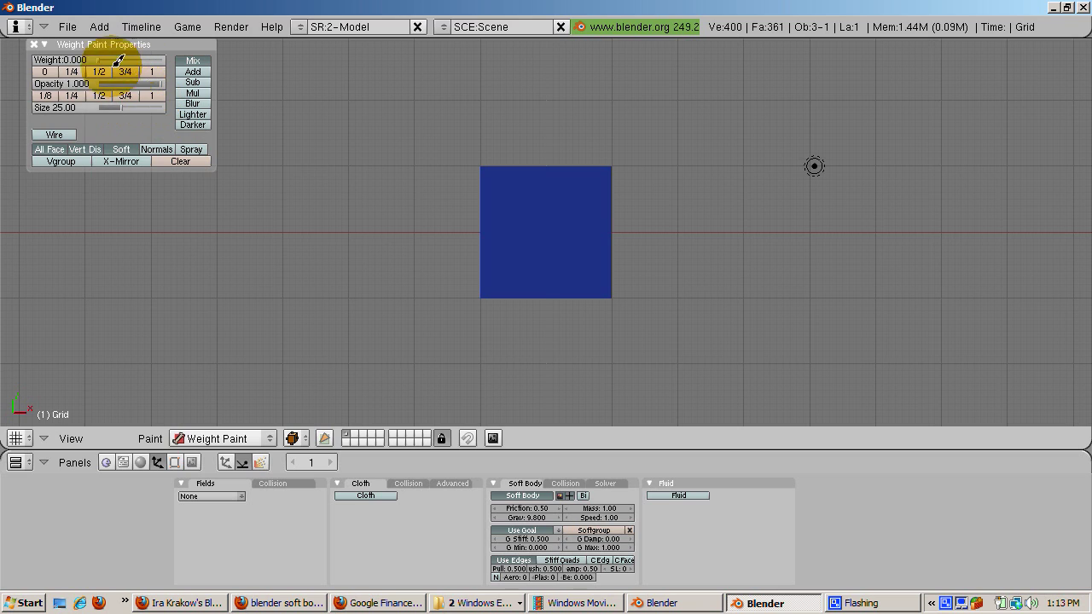
click(45, 72)
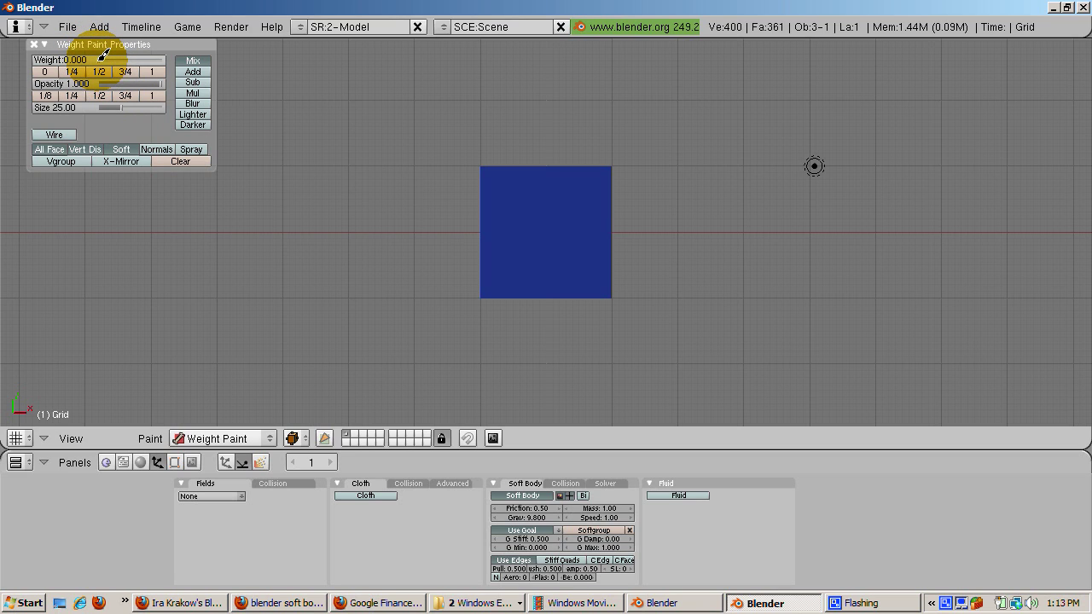
drag(157, 84, 154, 83)
click(158, 70)
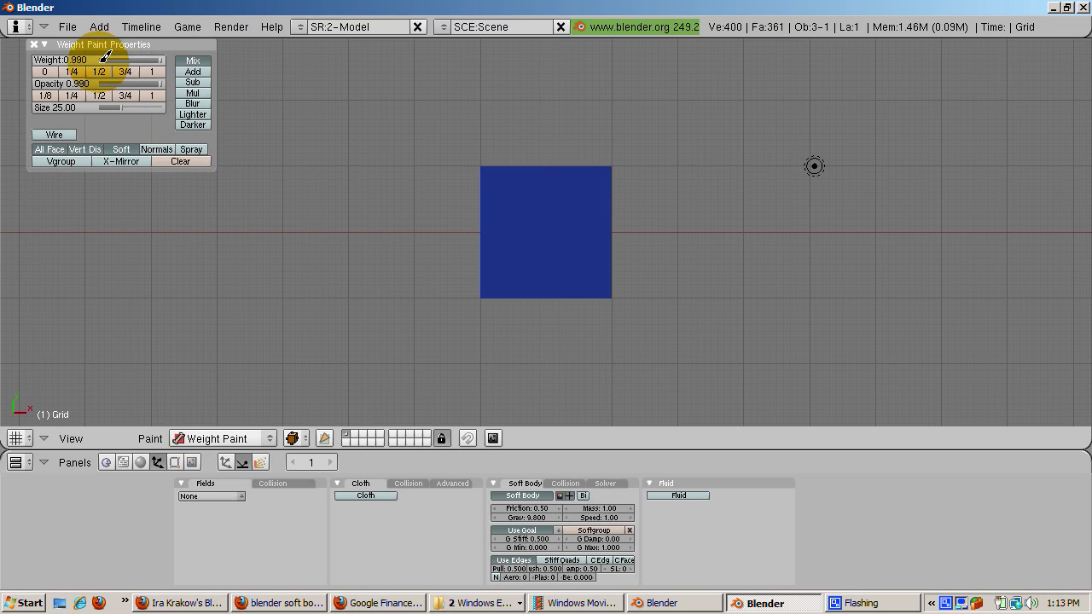
click(155, 58)
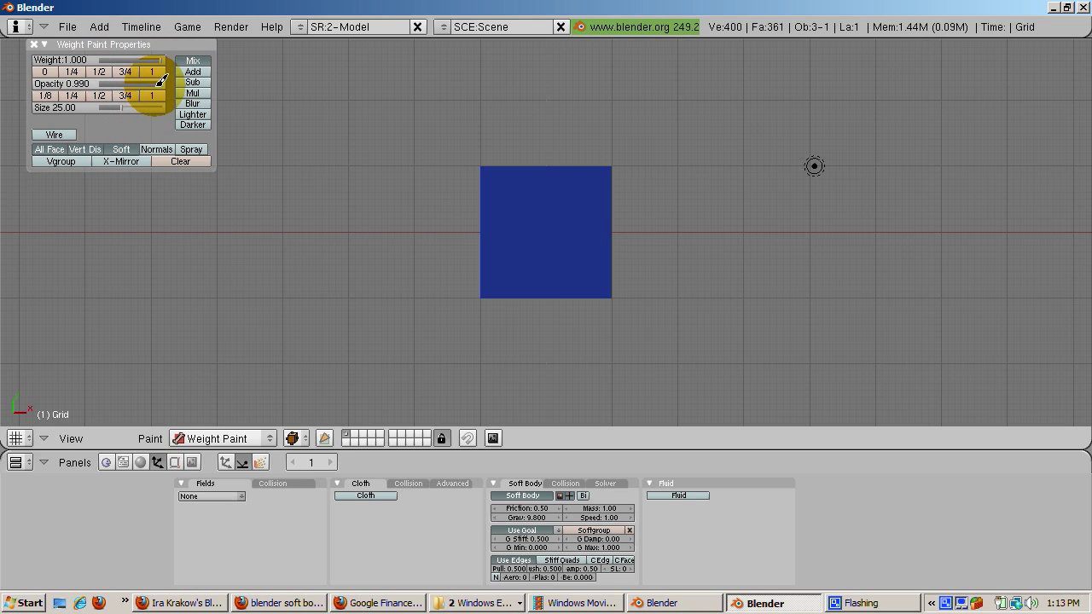
click(152, 94)
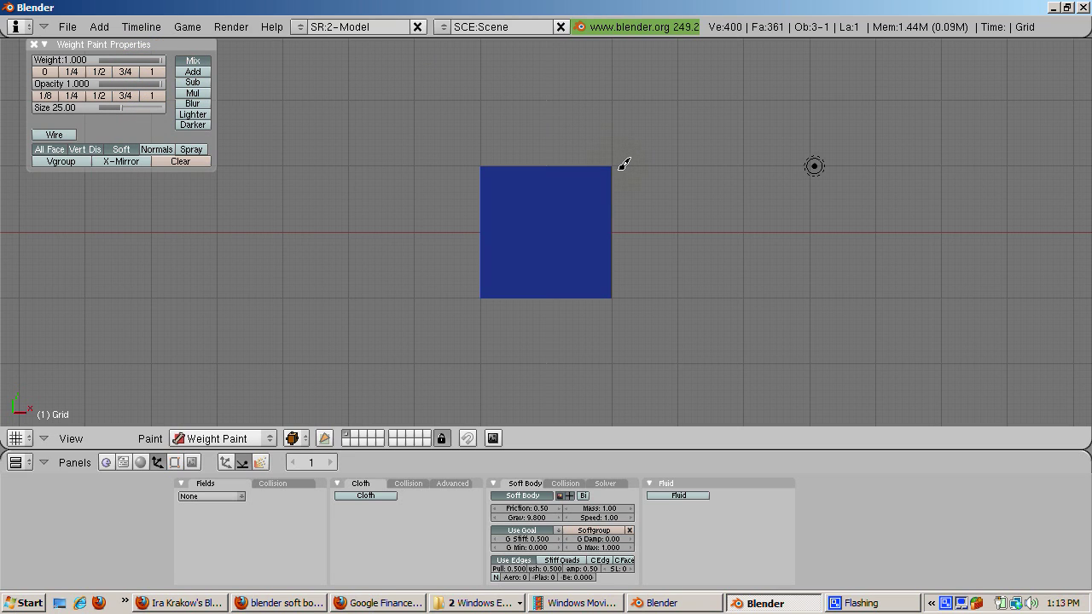
drag(623, 162, 621, 176)
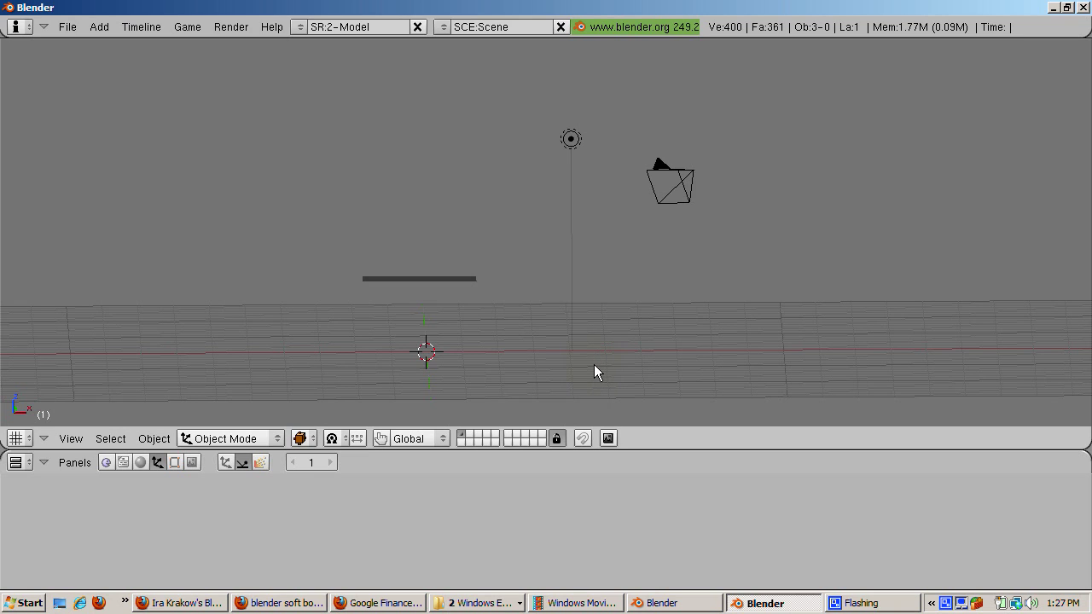
Step: Play the animation twice to check how the weight-painted grid hangs and swings, stopping playback each time
key(alt+a)
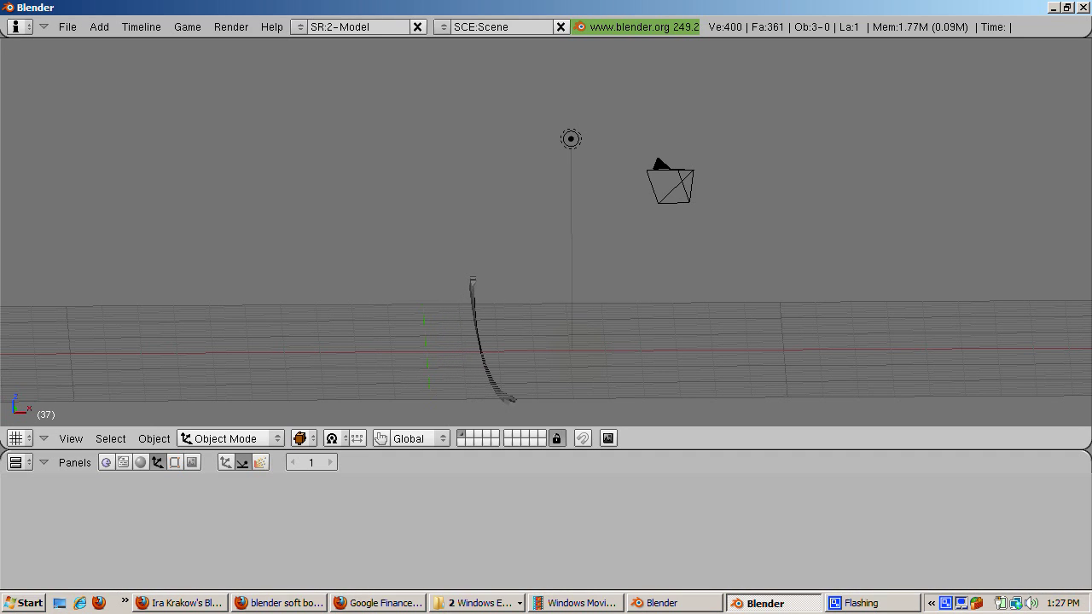
key(Escape)
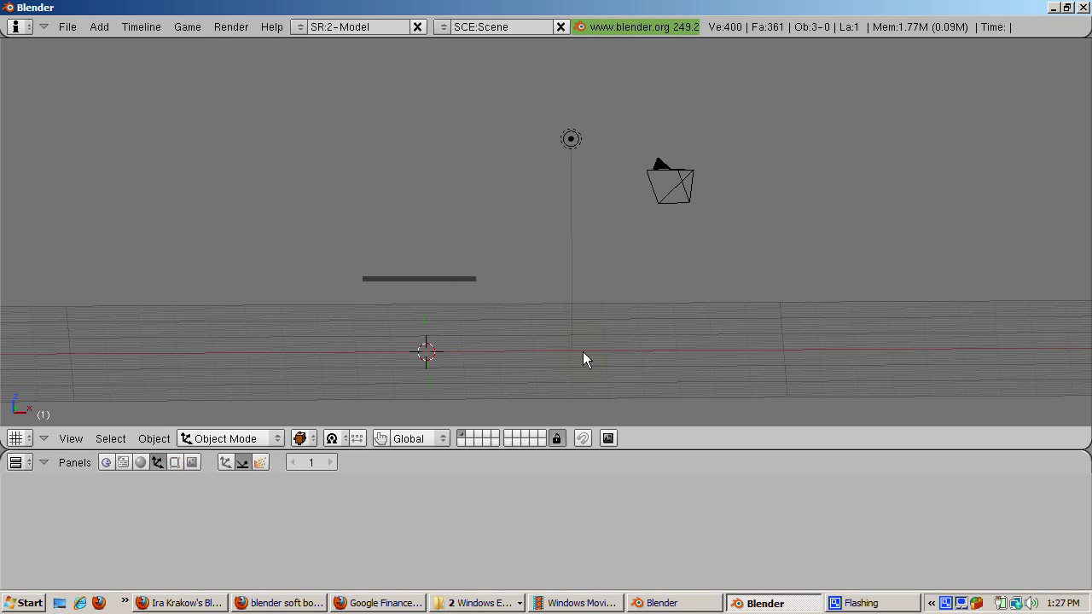
key(alt+a)
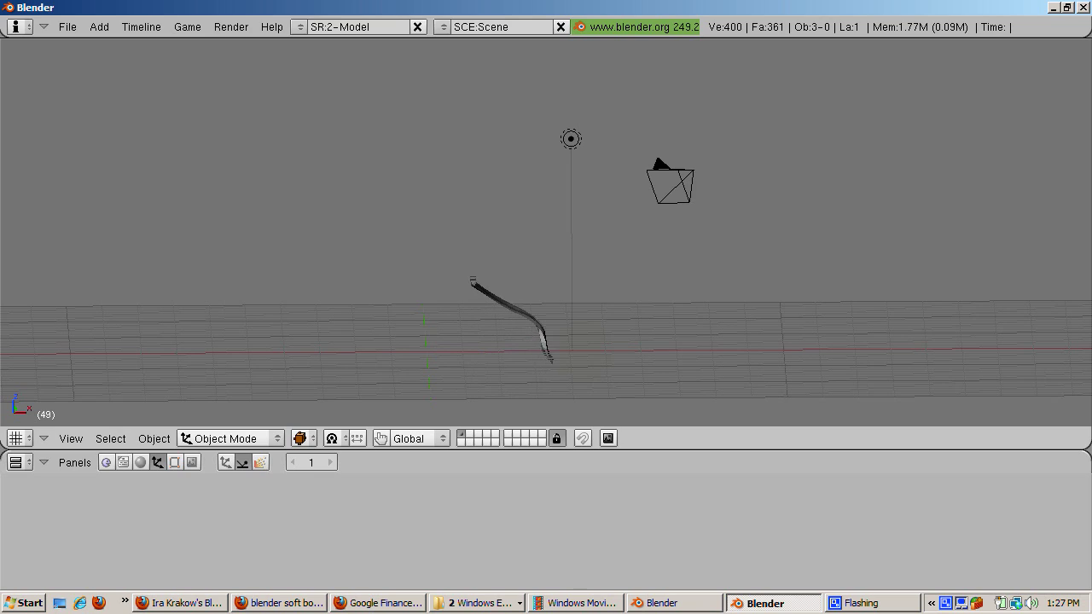
key(Escape)
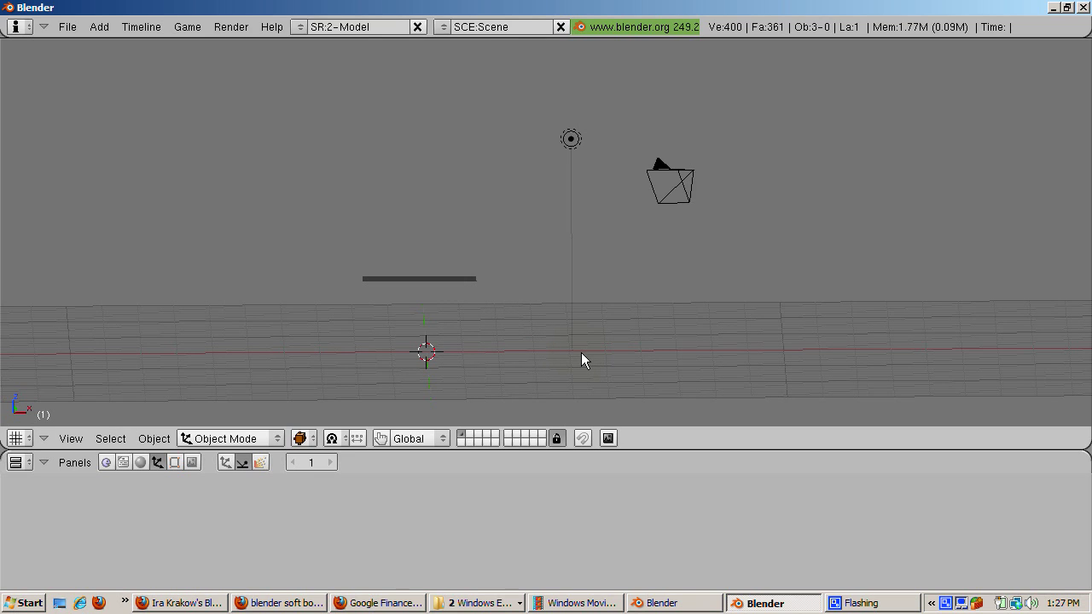
Step: Add an icosphere mesh at the 3D cursor beneath the grid
scroll(581, 352, down, 1)
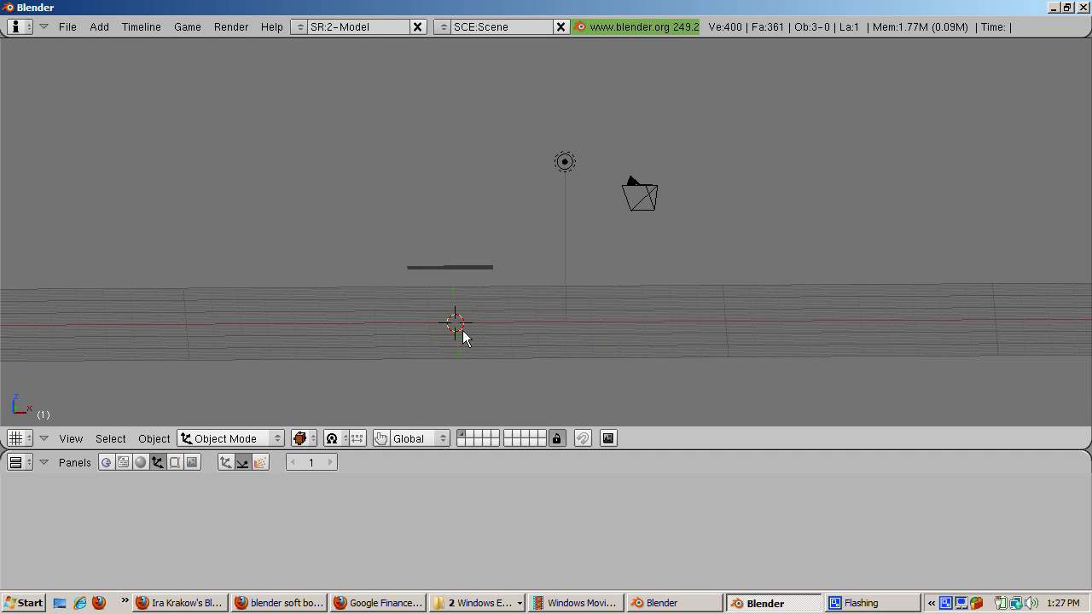
key(space)
mouse_move(537, 326)
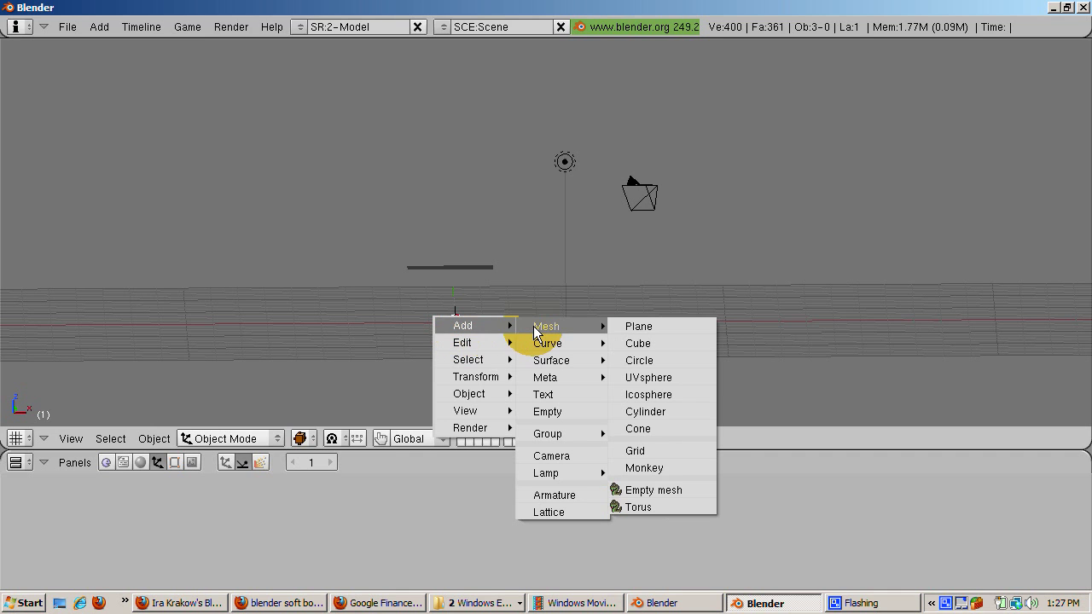
click(618, 393)
click(699, 407)
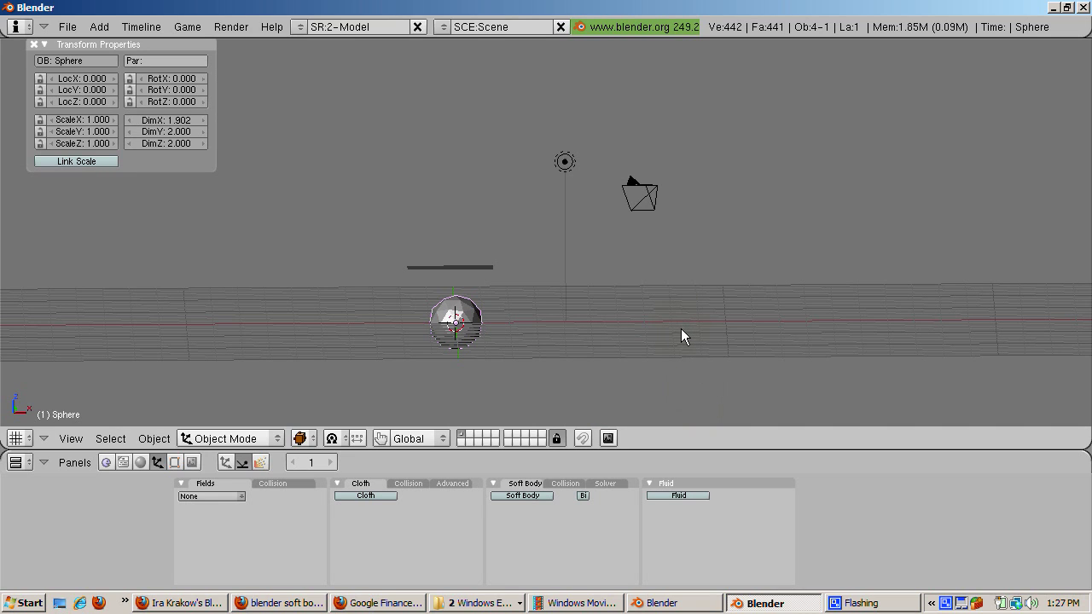
Step: Play the animation twice to check whether the falling grid interacts with the icosphere, stopping each time
key(alt+a)
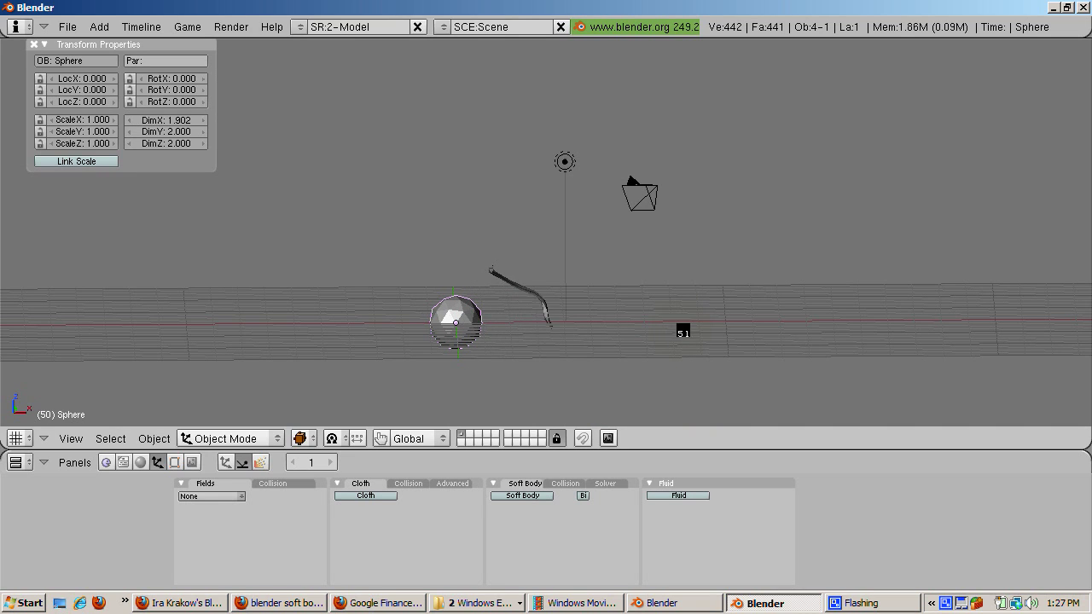
key(Escape)
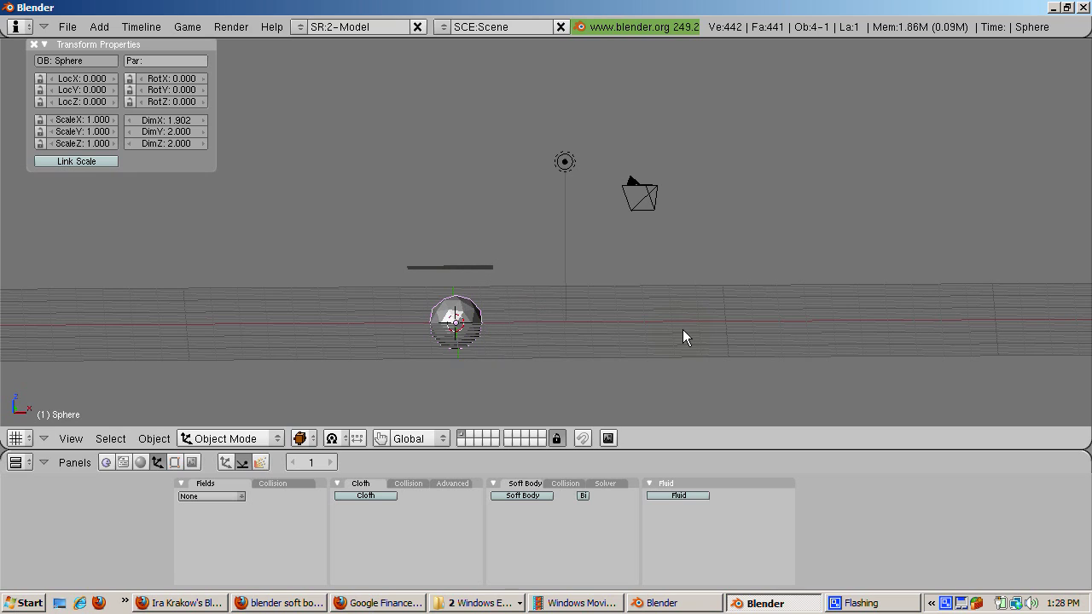
key(alt+a)
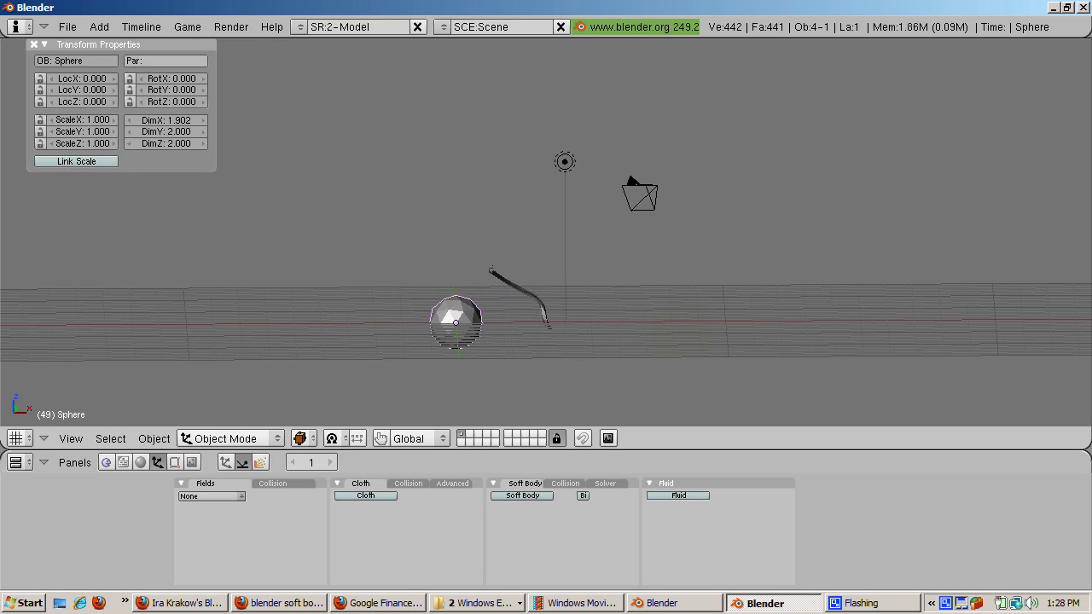
key(Escape)
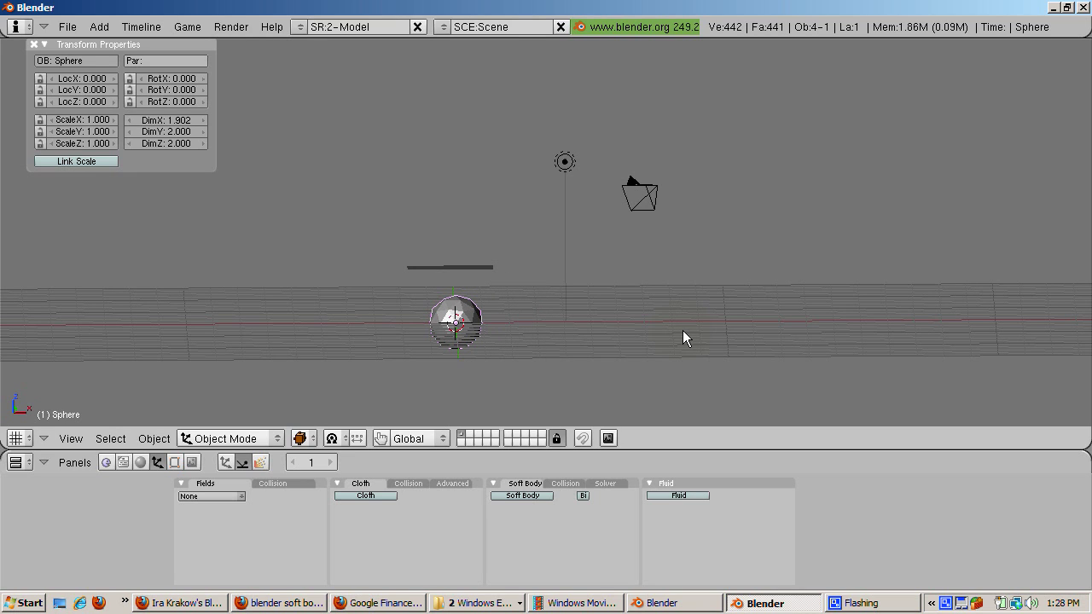
Step: Enable Collision on the icosphere and replay the animation, returning to the first frame
right_click(461, 344)
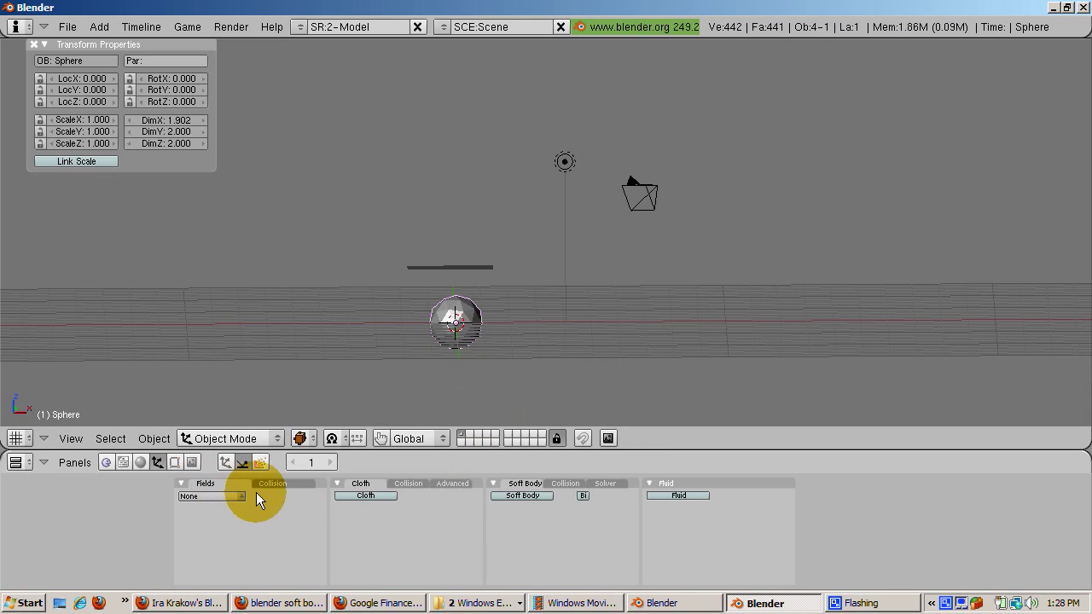
click(285, 483)
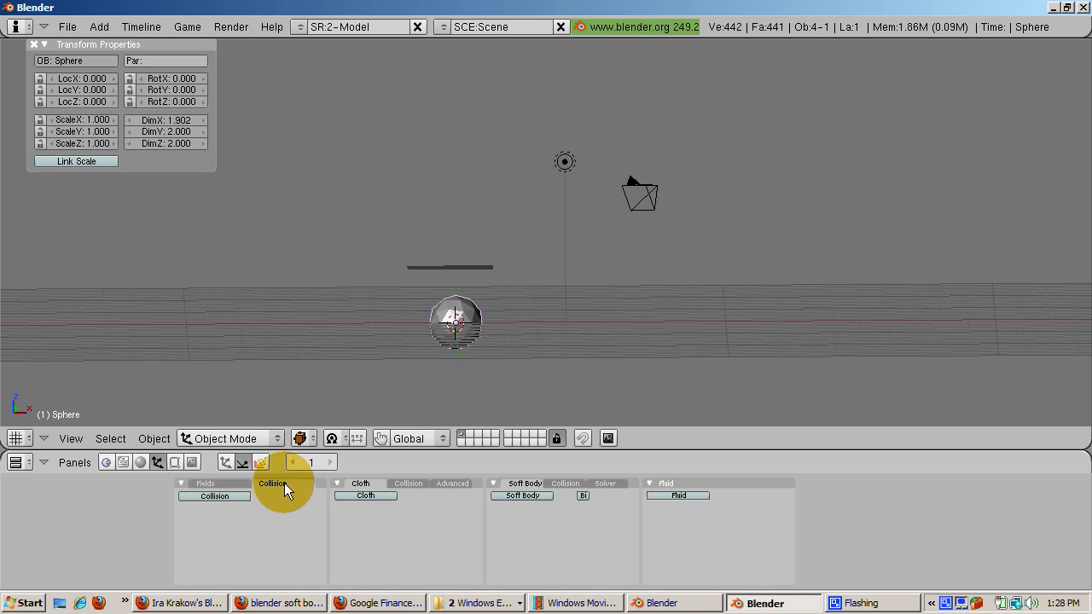
click(221, 495)
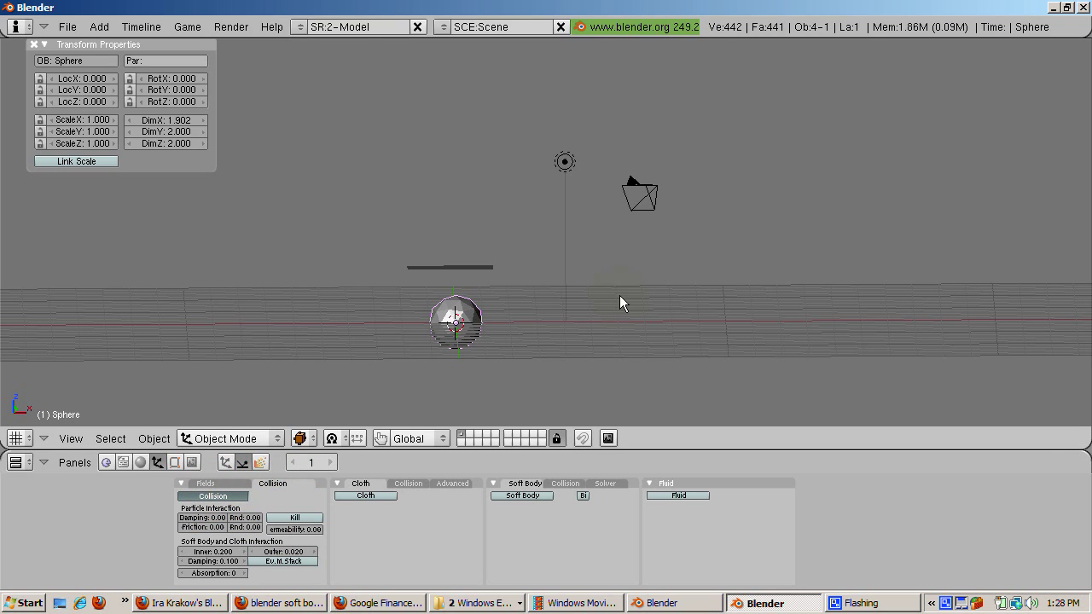
key(alt+a)
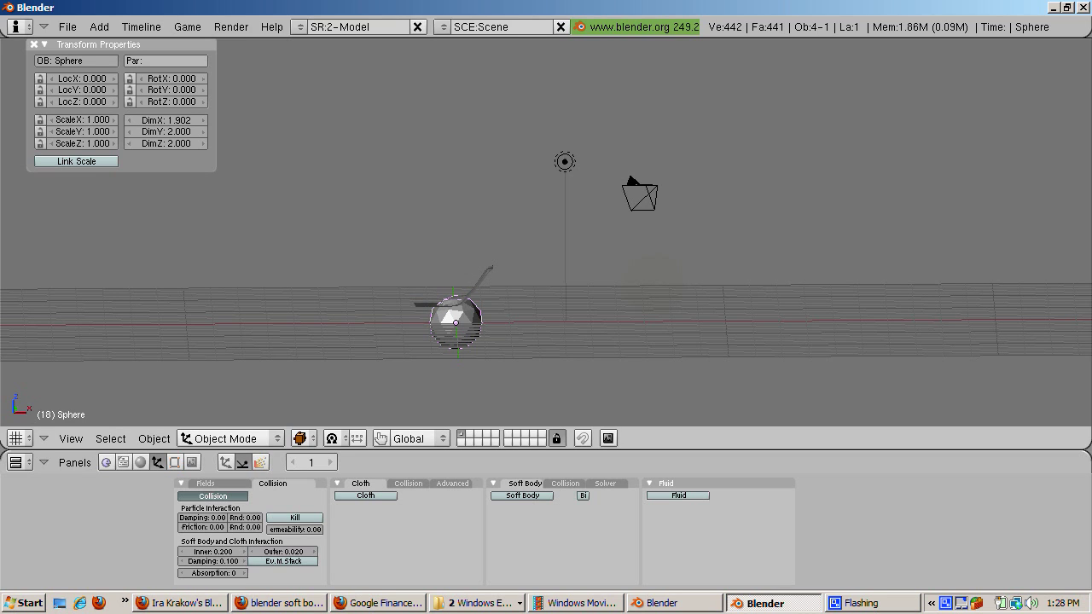
click(610, 438)
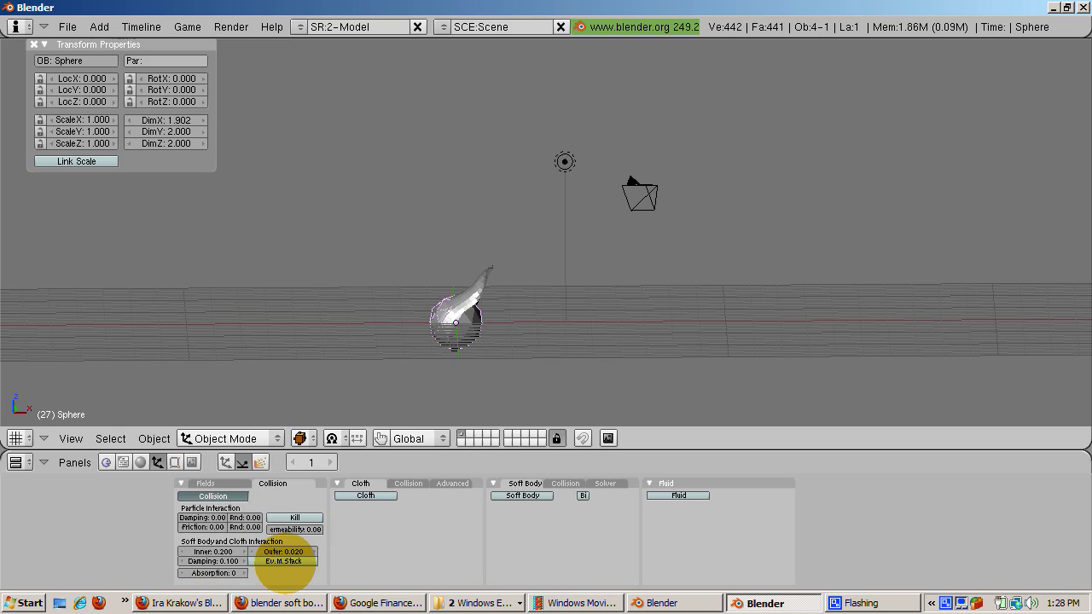
key(shift+Left)
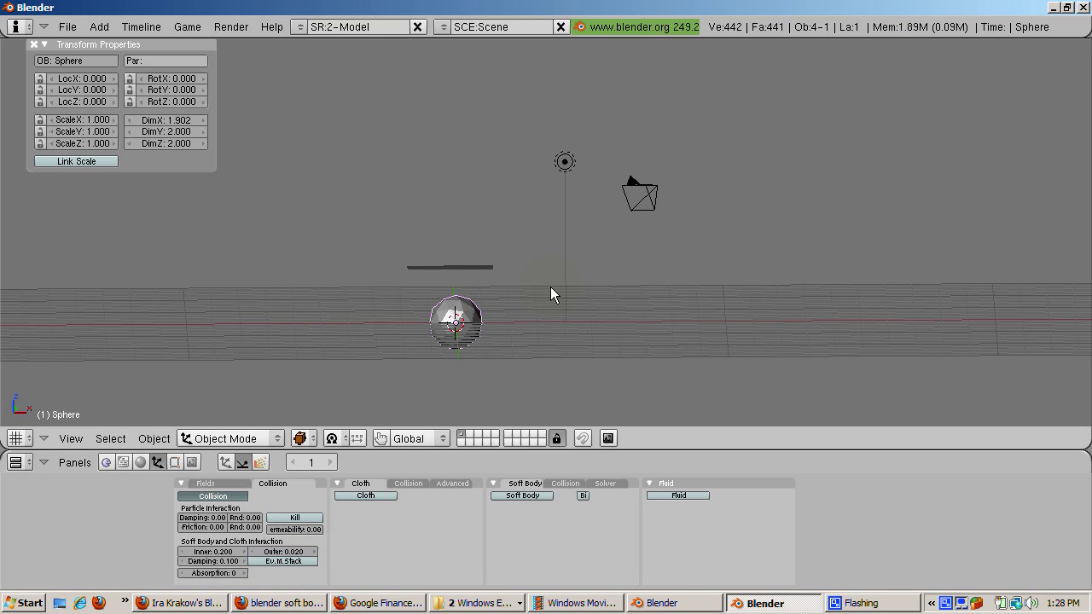
Step: Delete the icosphere from beneath the grid
key(x)
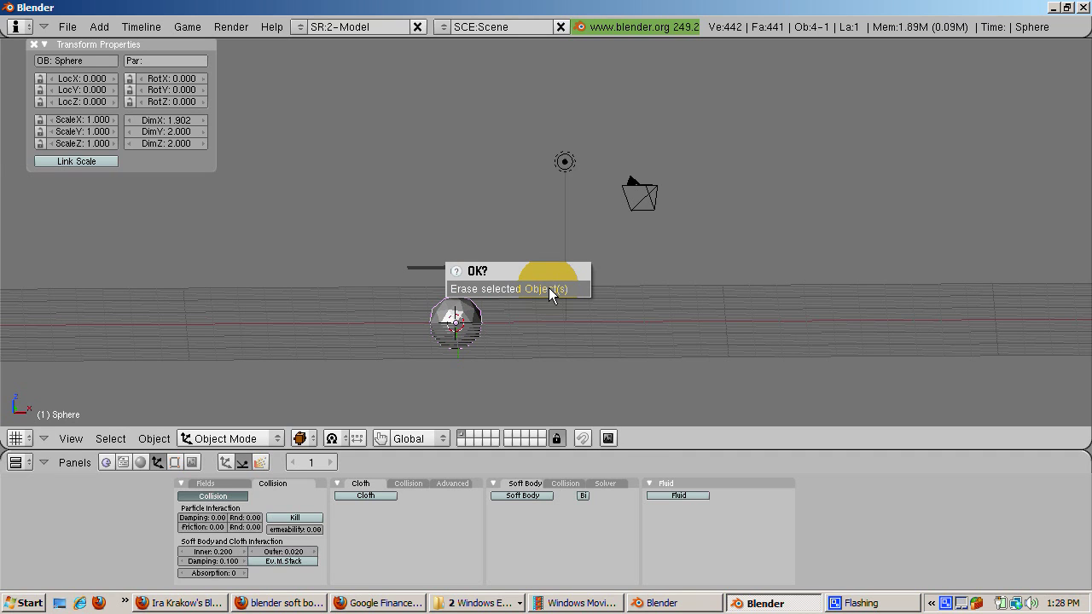
click(549, 288)
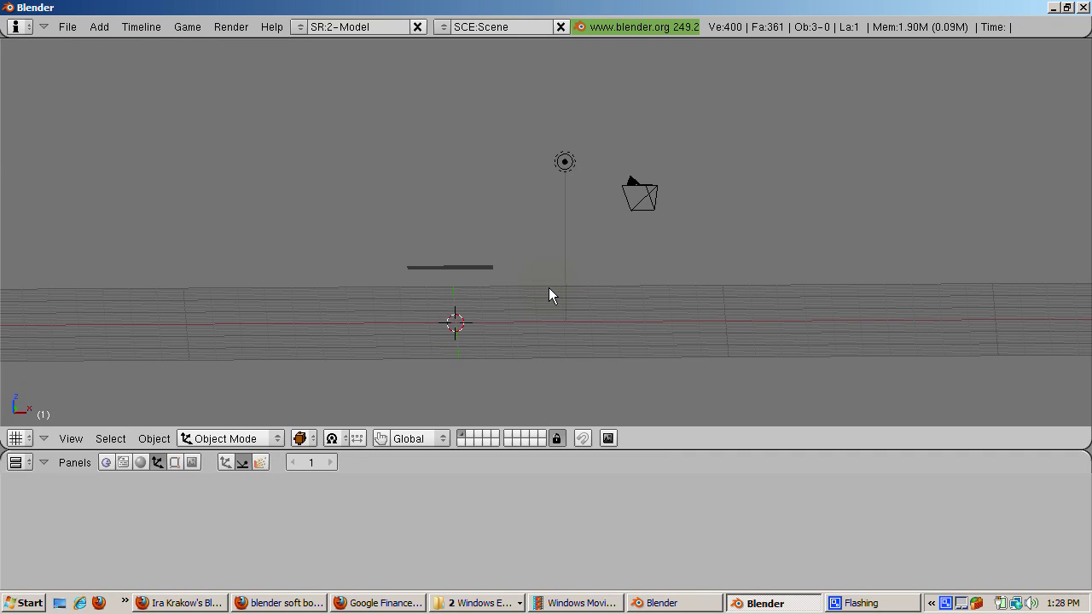
Step: Weight paint the grid's unpainted left edge at weight 1.000 from the top view, opposite the already painted edge
key(KP_7)
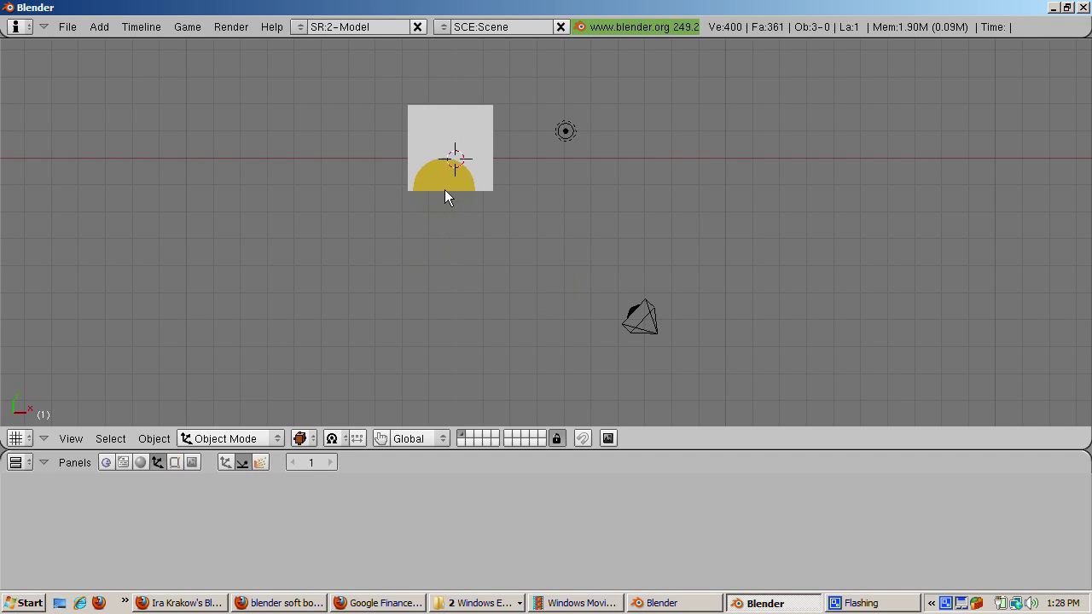
right_click(444, 191)
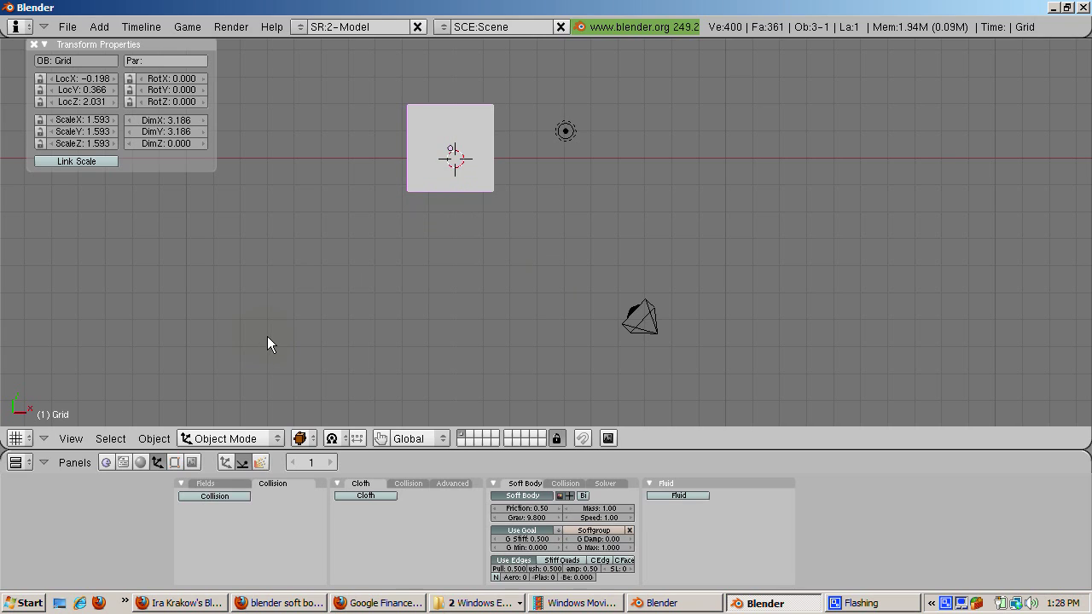
click(242, 438)
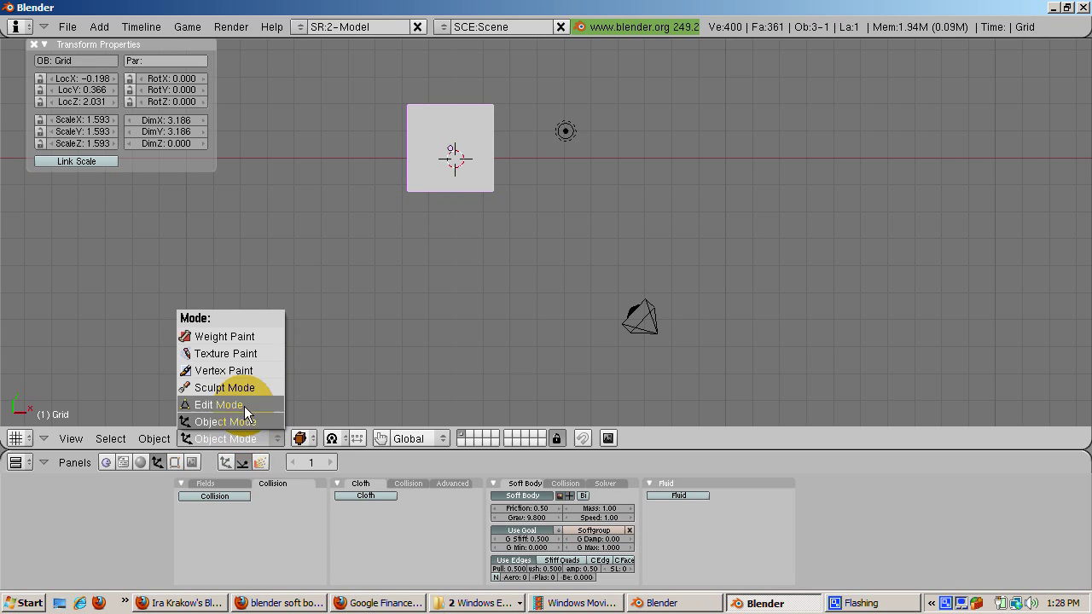
click(244, 336)
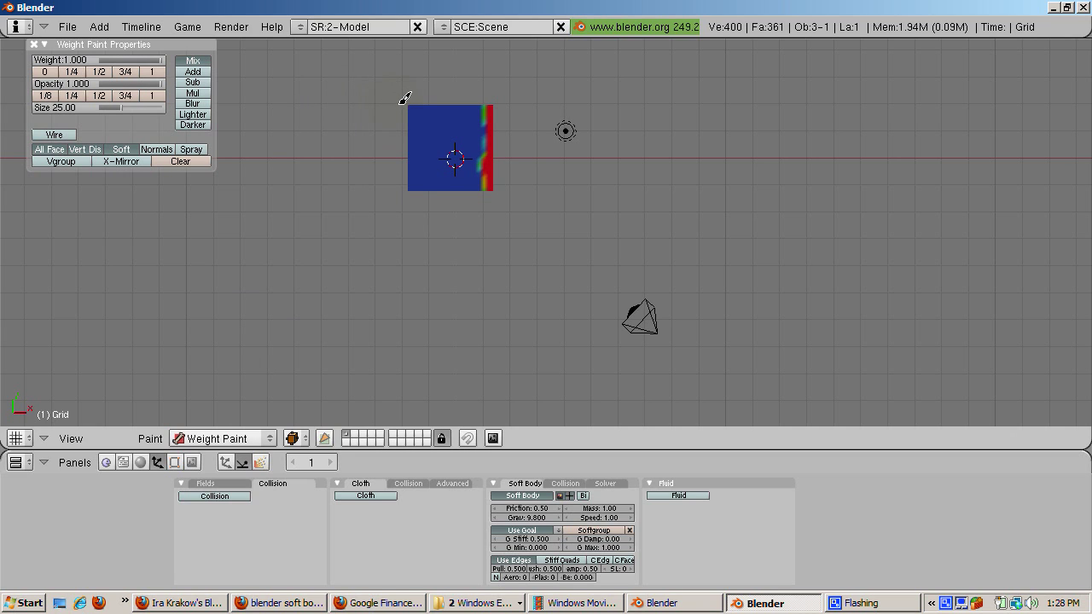
drag(405, 99, 401, 198)
middle_drag(400, 236, 400, 248)
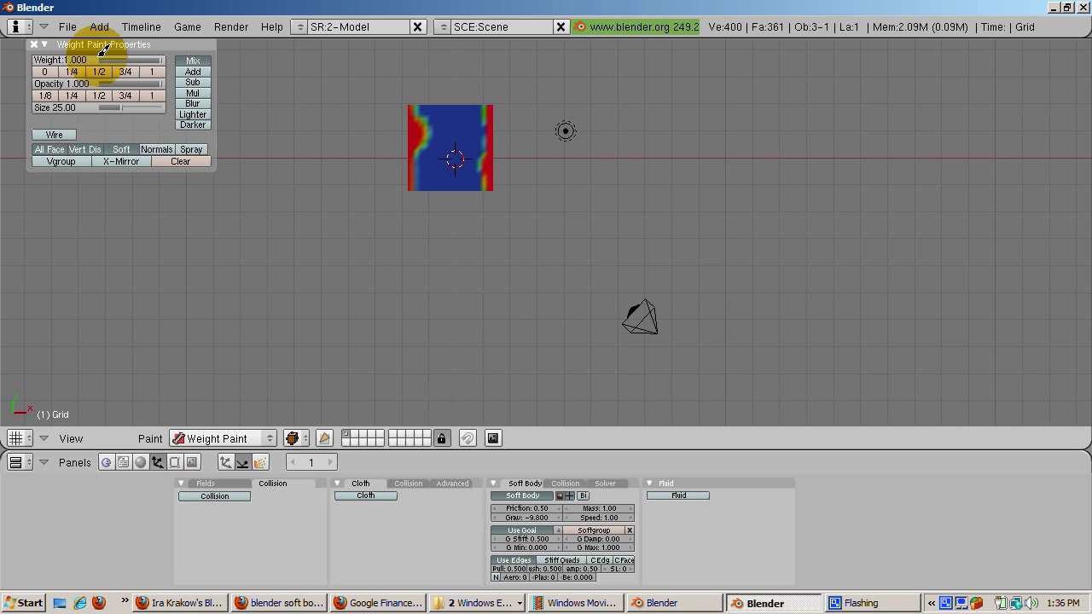
Step: Paint weight 0 over both side edges between the grid's corners, and repaint the upper-right corner with weight 1
click(44, 71)
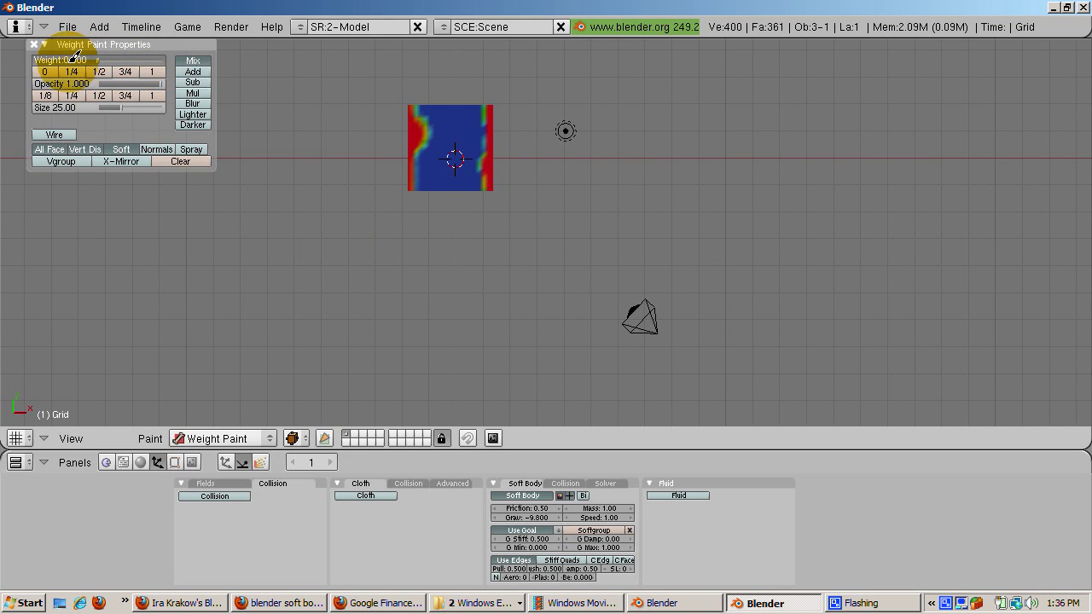
mouse_move(421, 120)
mouse_down()
mouse_move(397, 139)
mouse_move(417, 146)
mouse_move(402, 158)
mouse_move(404, 150)
mouse_up()
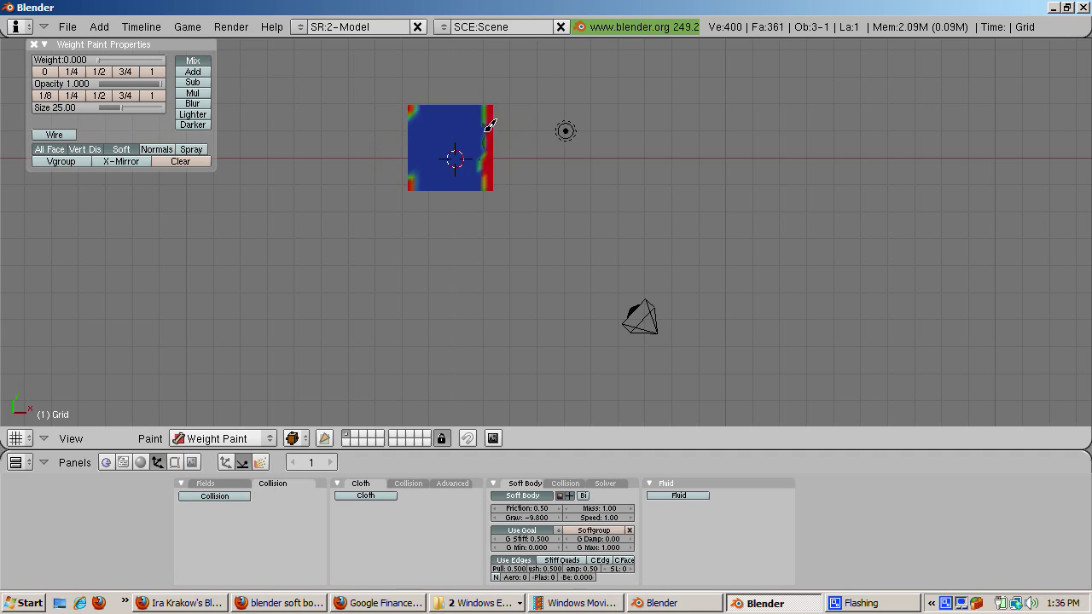
mouse_move(489, 126)
mouse_down()
mouse_move(500, 117)
mouse_move(495, 150)
mouse_up()
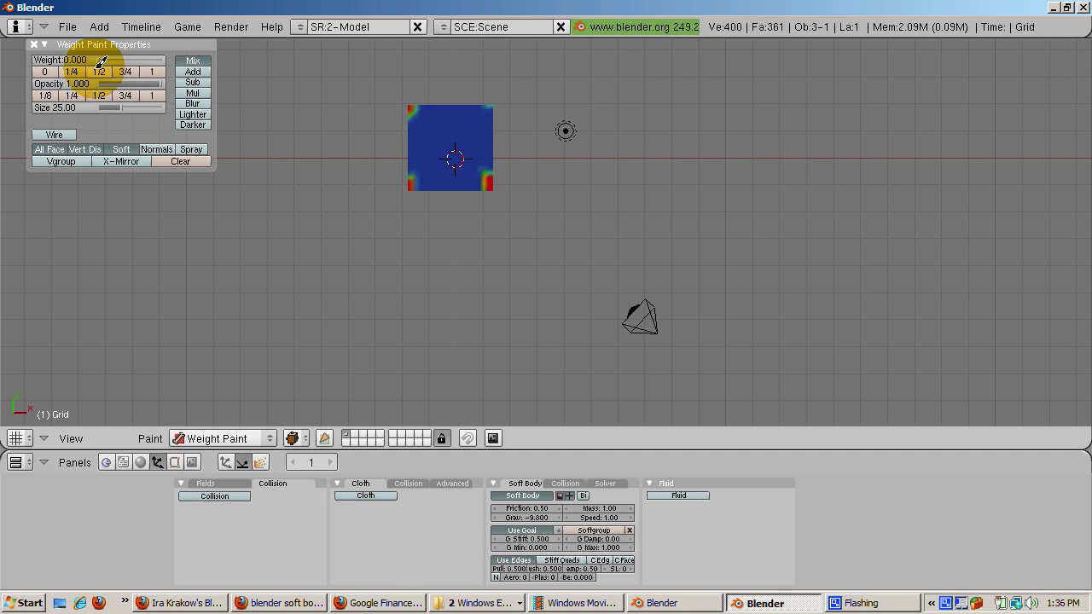
click(152, 71)
drag(489, 111, 513, 97)
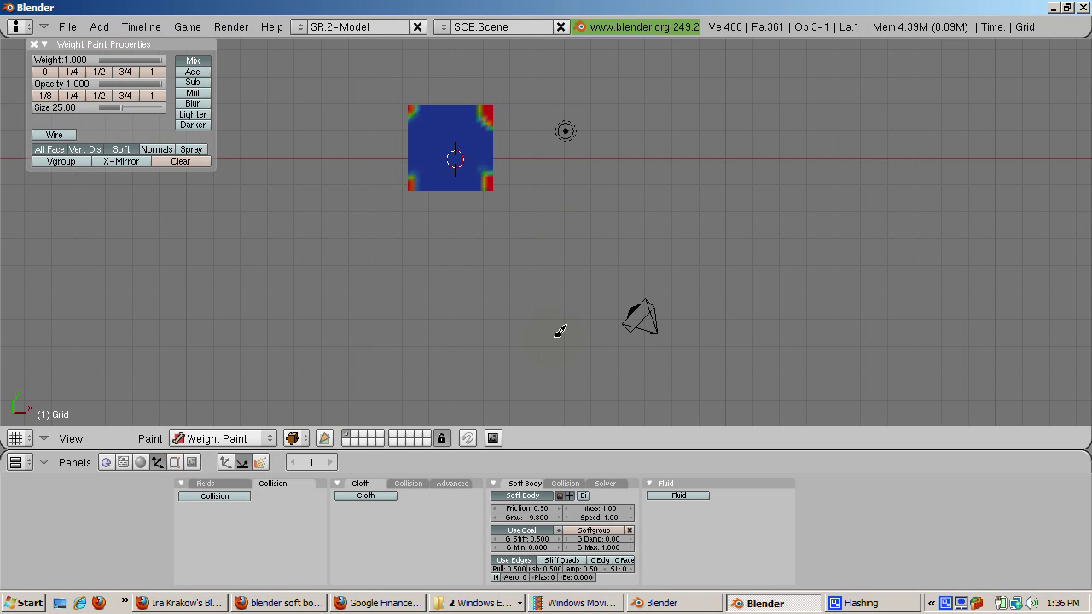
Step: Play the animation from the front view to check how the corner-pinned grid moves, and stop it
key(KP_1)
key(alt+a)
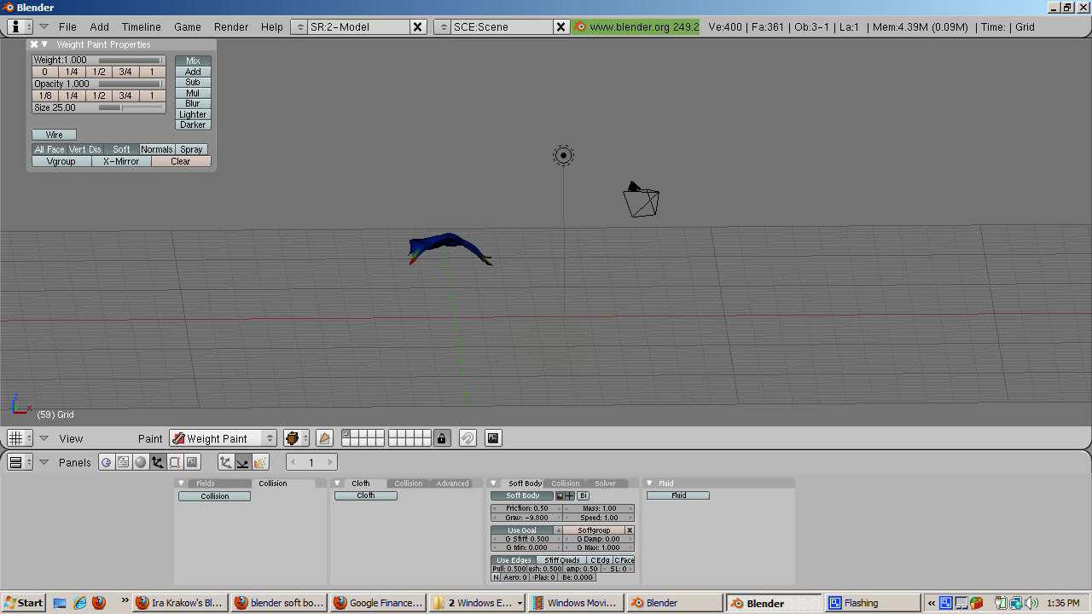
key(Escape)
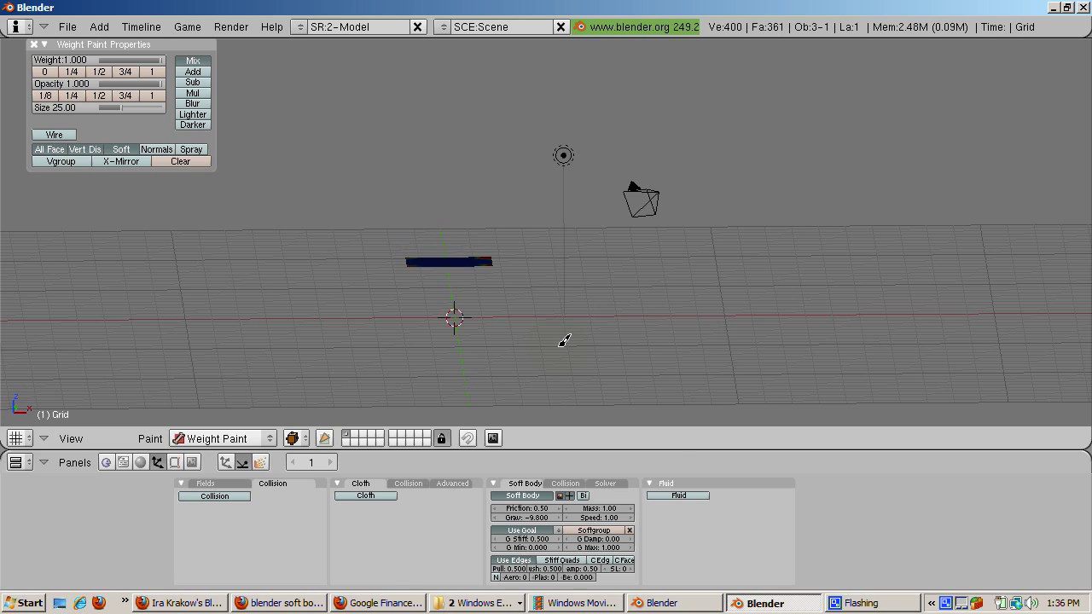